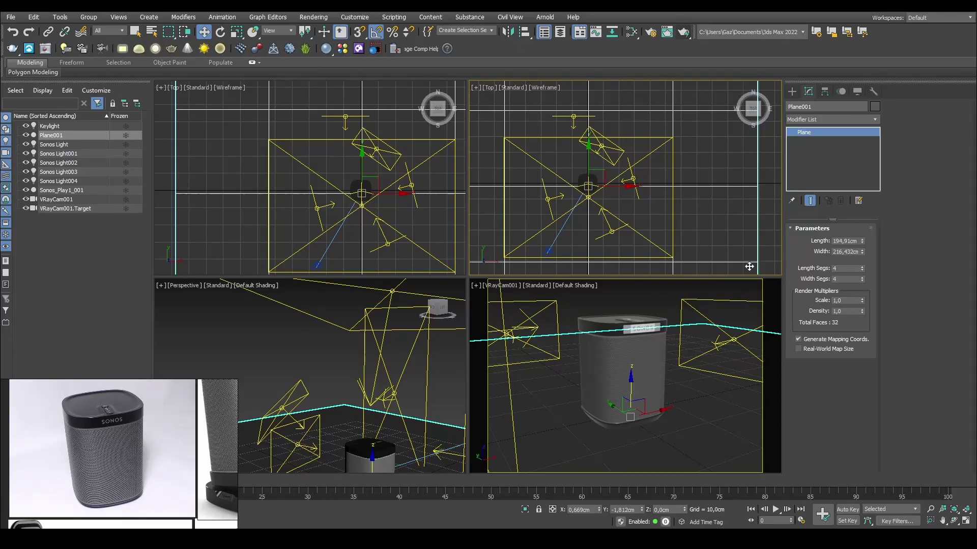
Open the V-Ray Frame Buffer from the viewport's right-click menu
click(593, 349)
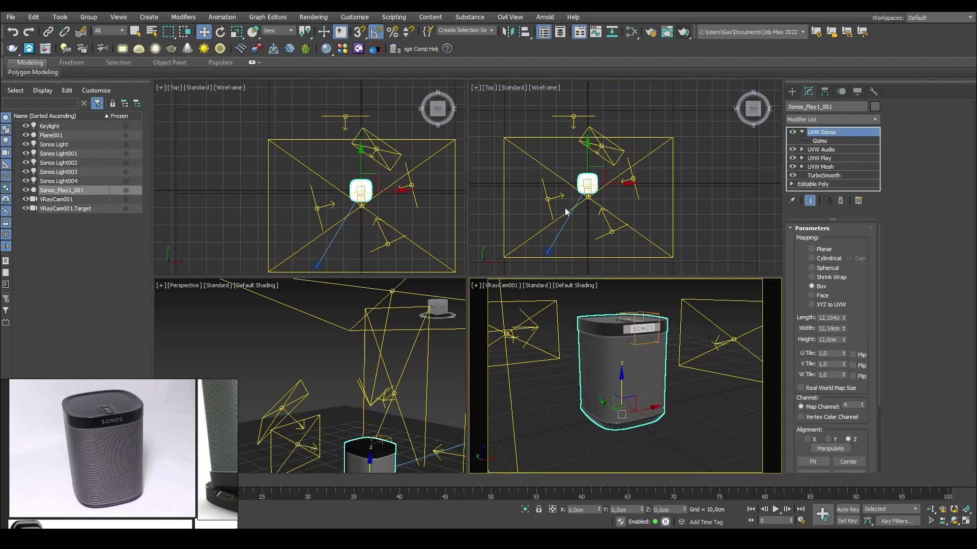
click(609, 298)
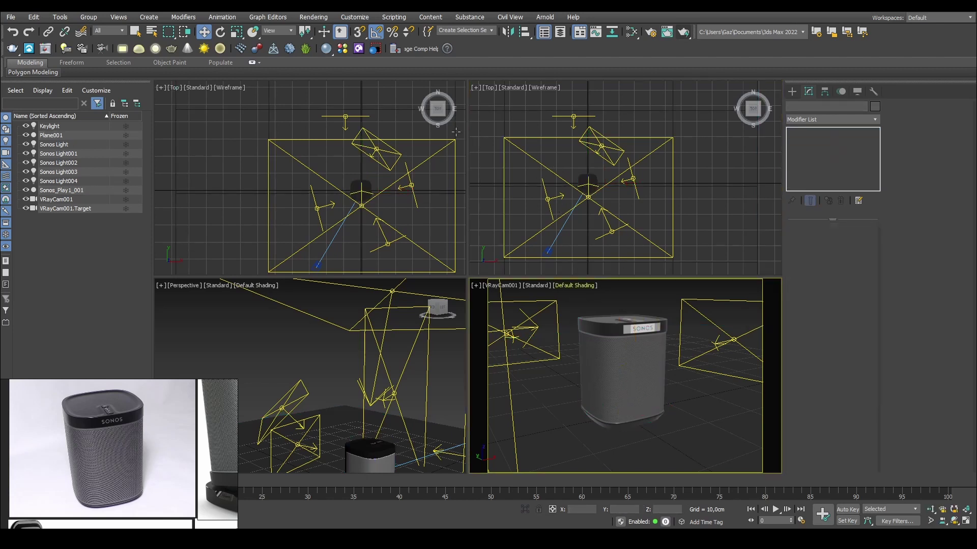
right_click(595, 311)
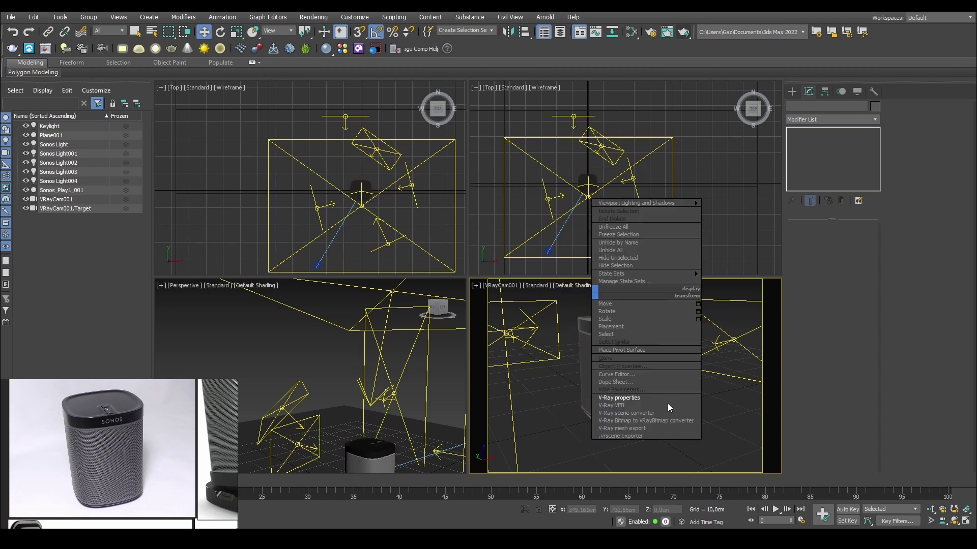
click(640, 404)
click(709, 401)
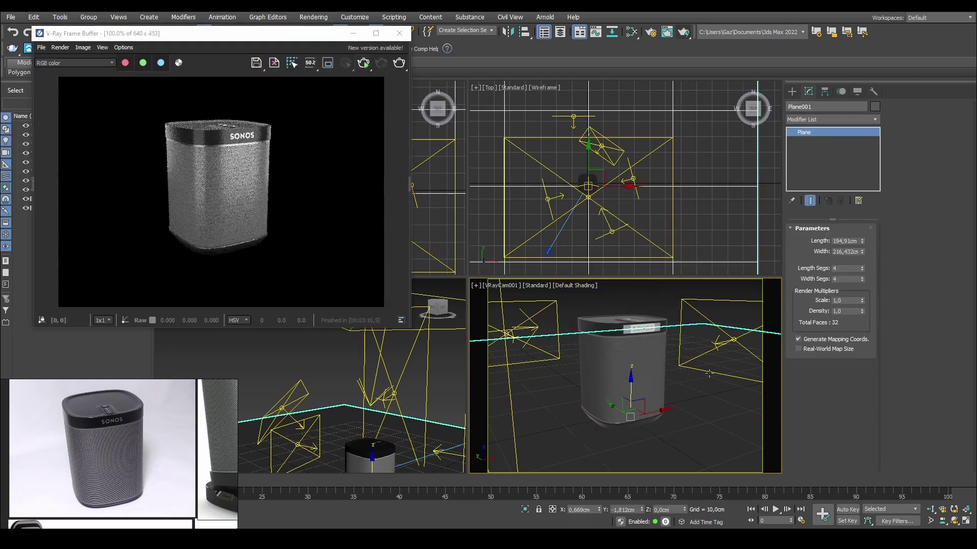
Render the speaker in the frame buffer, then close the frame buffer
drag(334, 33, 337, 65)
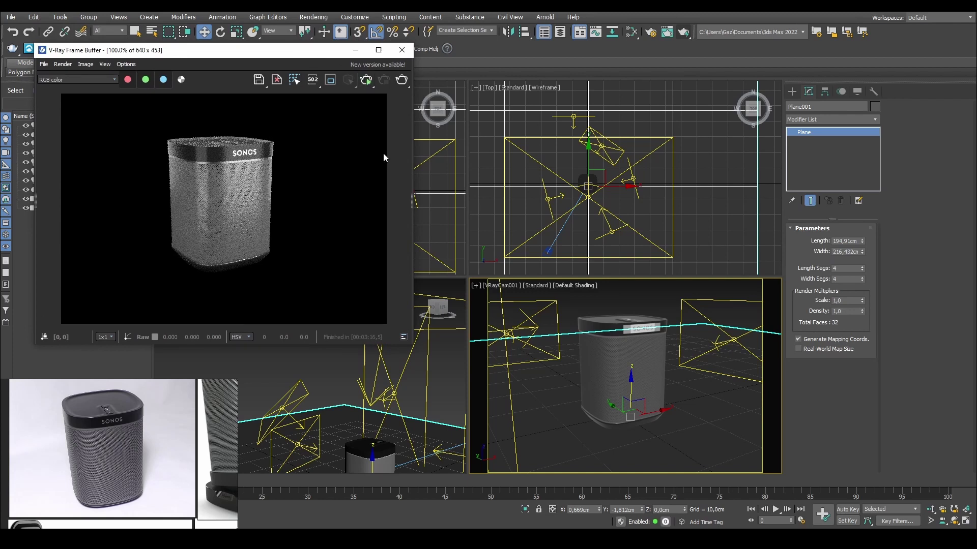
key(shift+q)
scroll(226, 164, up, 1)
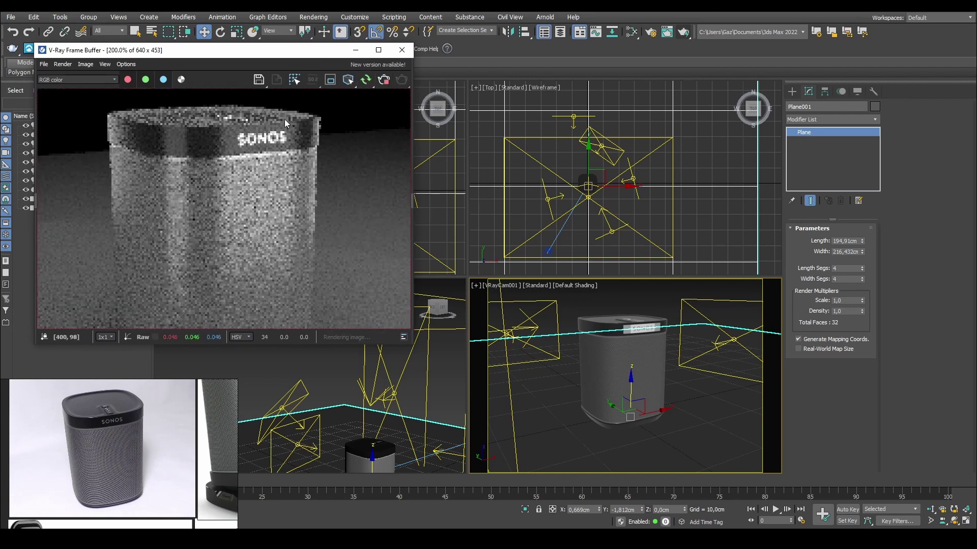
scroll(274, 163, down, 1)
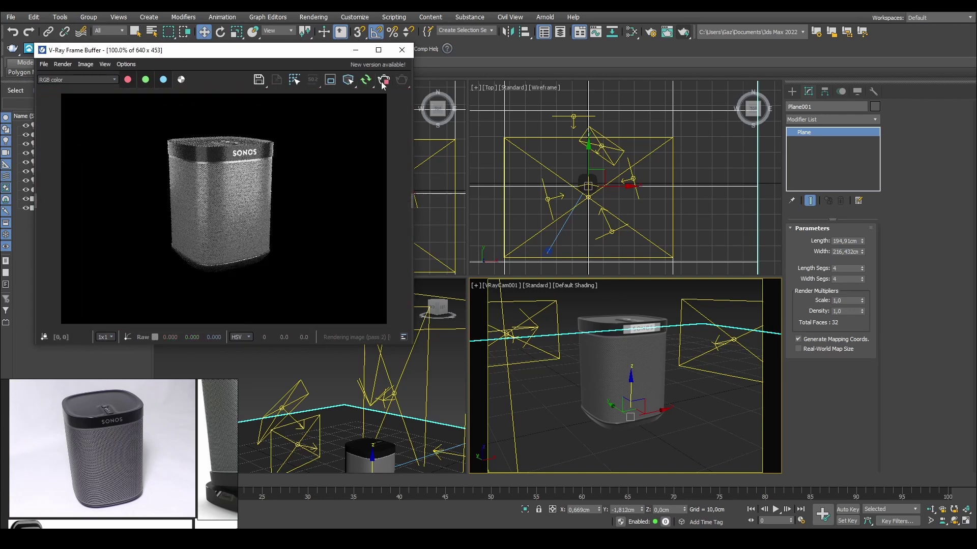
drag(346, 50, 376, 36)
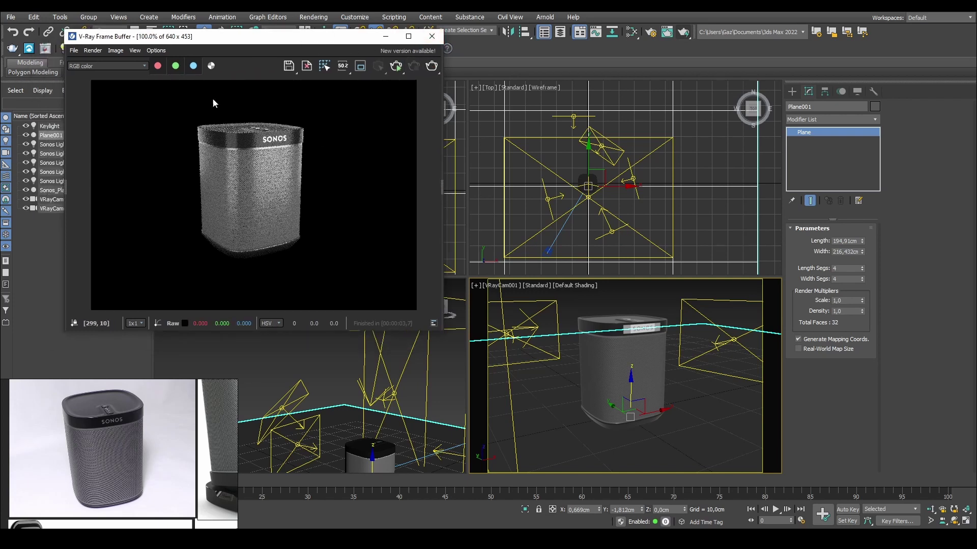
click(434, 37)
click(613, 302)
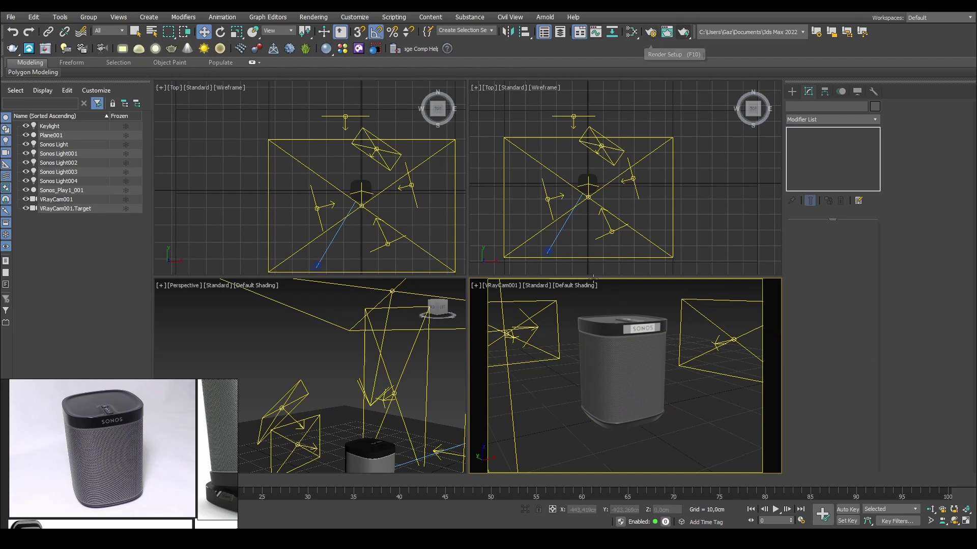
Add a VRayLightMix element under Render Setup's Render Elements and show its parameters
click(652, 34)
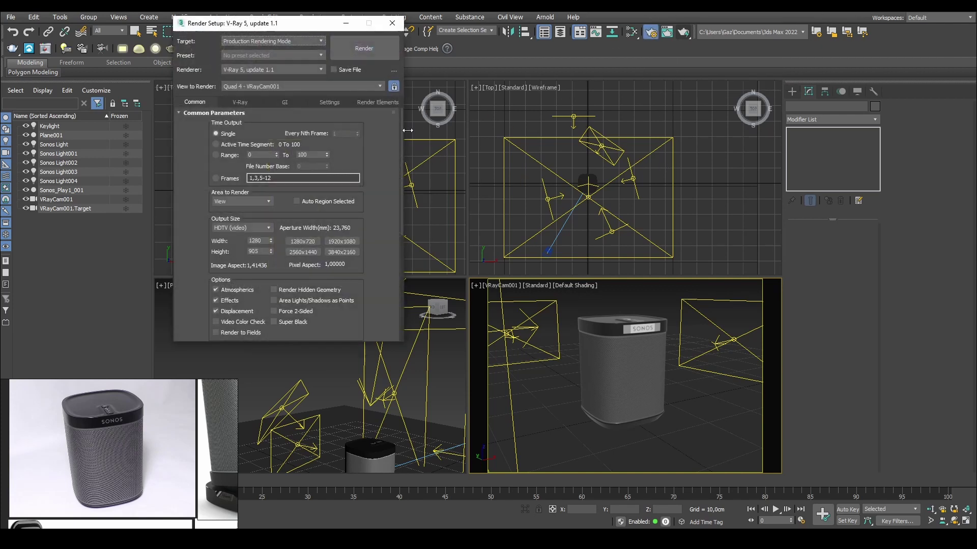
click(376, 101)
click(223, 136)
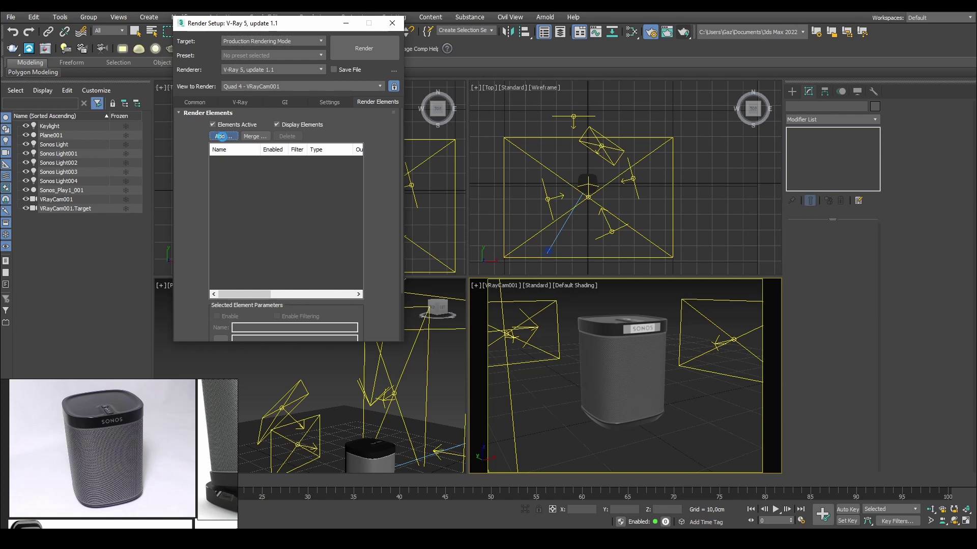
click(259, 207)
scroll(262, 213, down, 1)
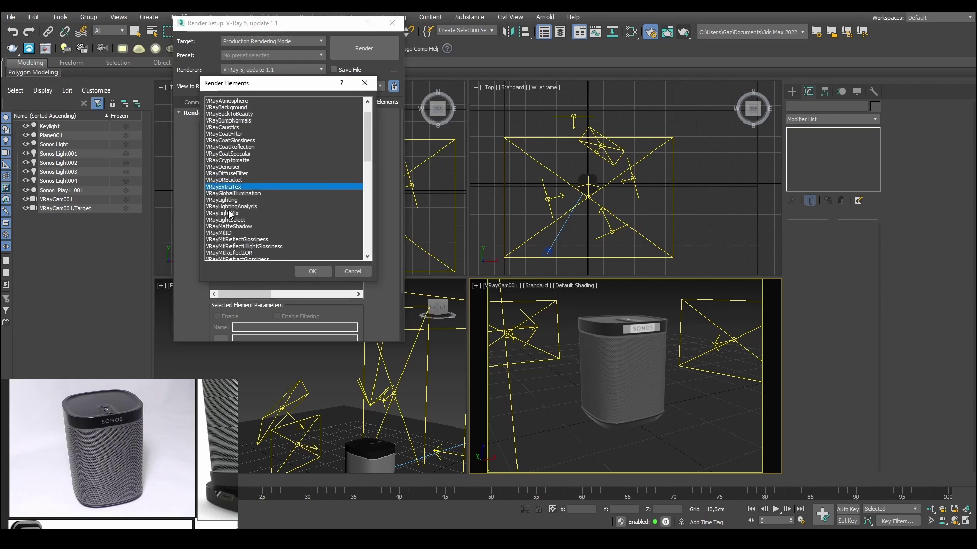
click(231, 214)
click(313, 271)
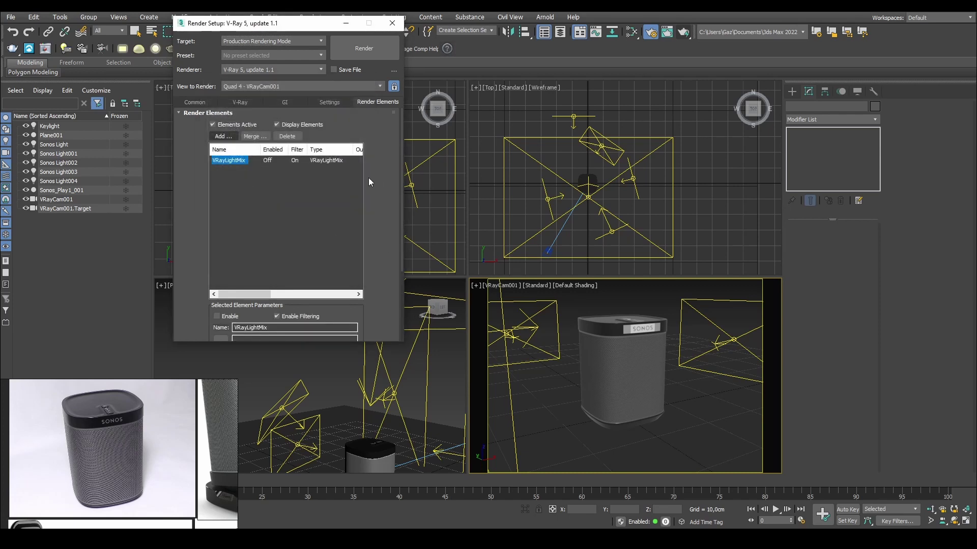
drag(369, 178, 373, 93)
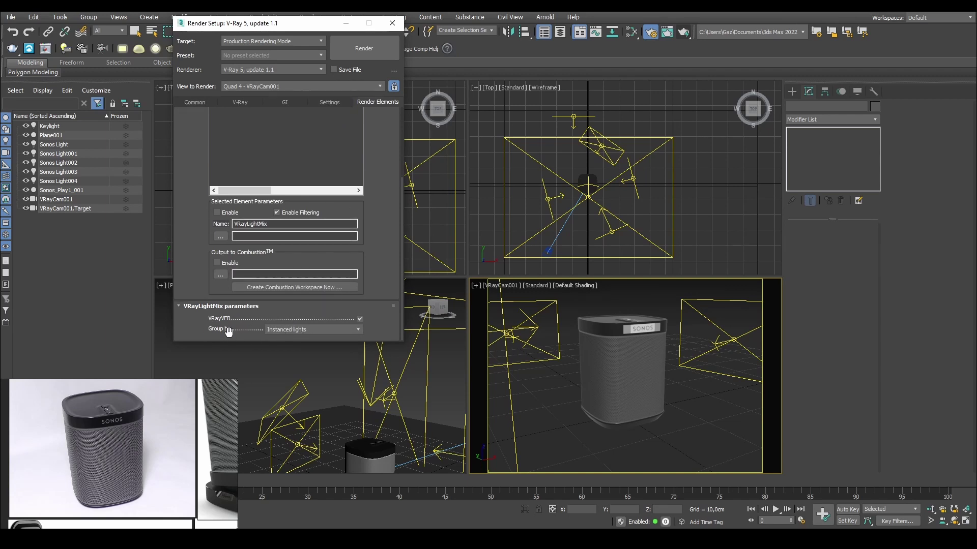
Review LightMix Group by, inspect Sonos Light004, keep Instanced lights, and close Render Setup
click(306, 329)
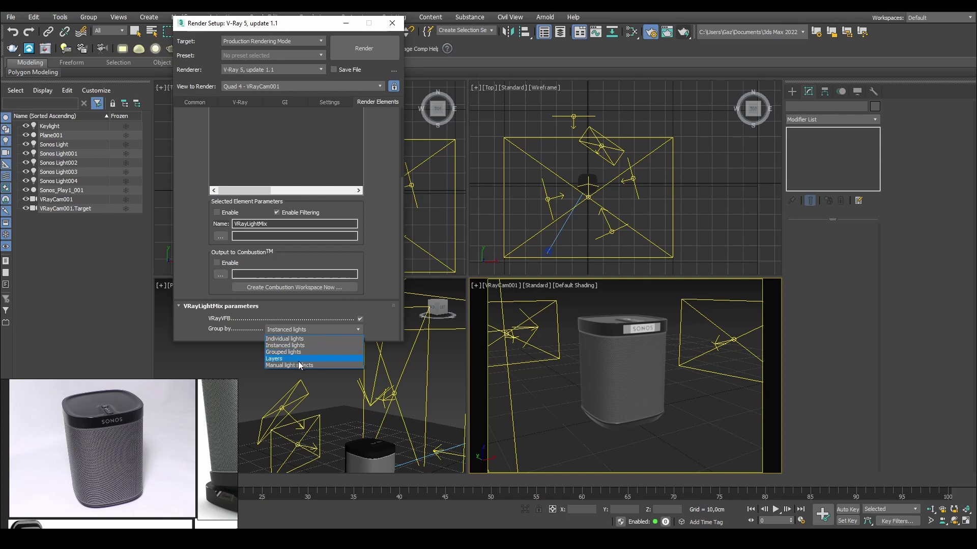
click(207, 326)
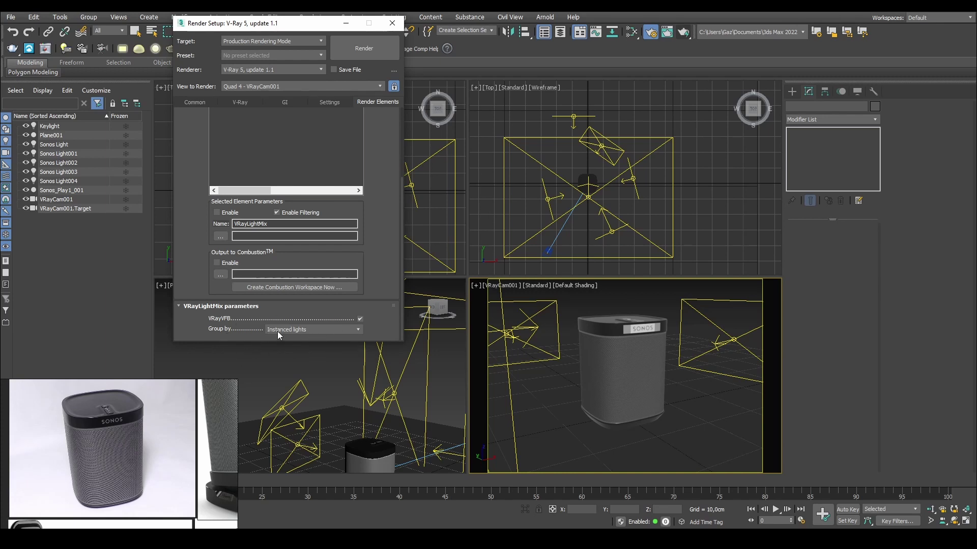
click(608, 146)
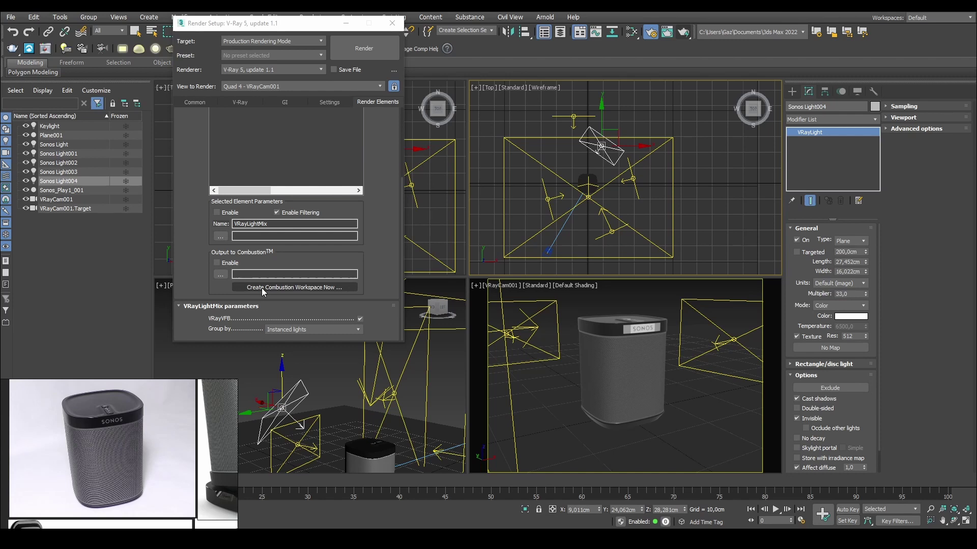
click(304, 330)
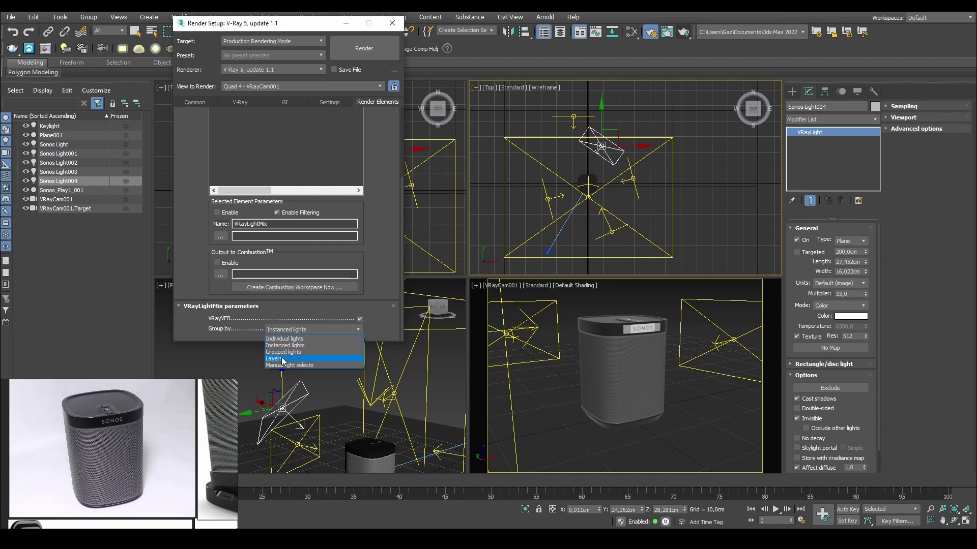
click(396, 28)
click(393, 24)
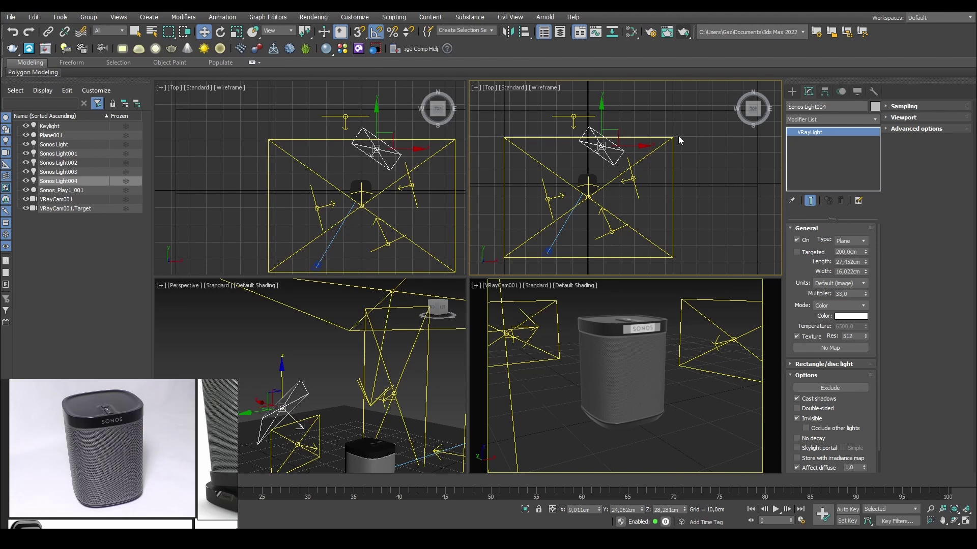
Open the V-Ray Frame Buffer from the viewport menu and show its Layers panel
click(604, 308)
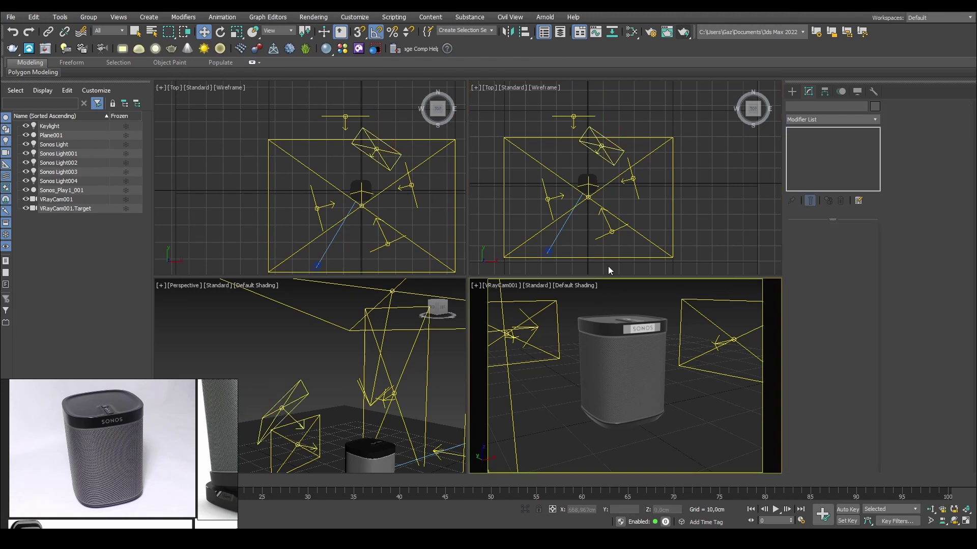
right_click(618, 307)
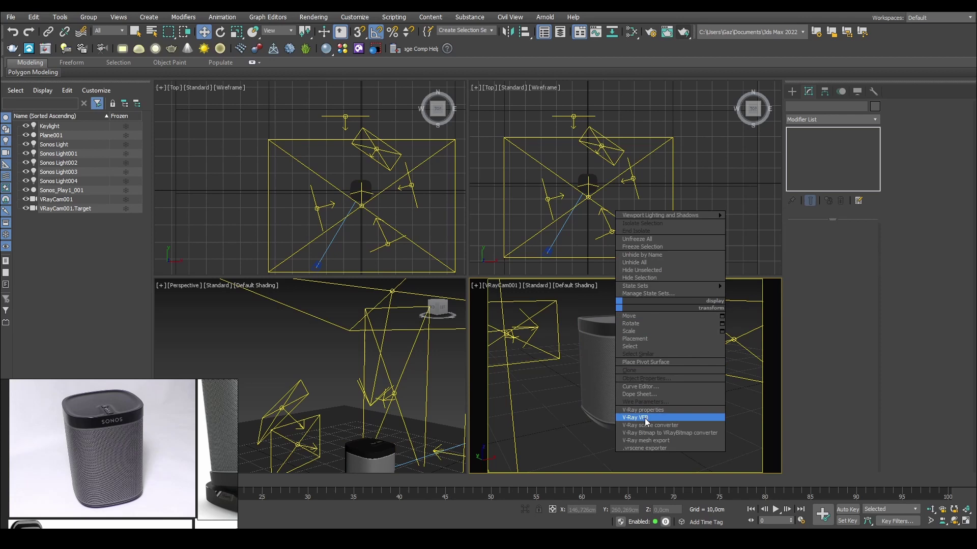
click(643, 413)
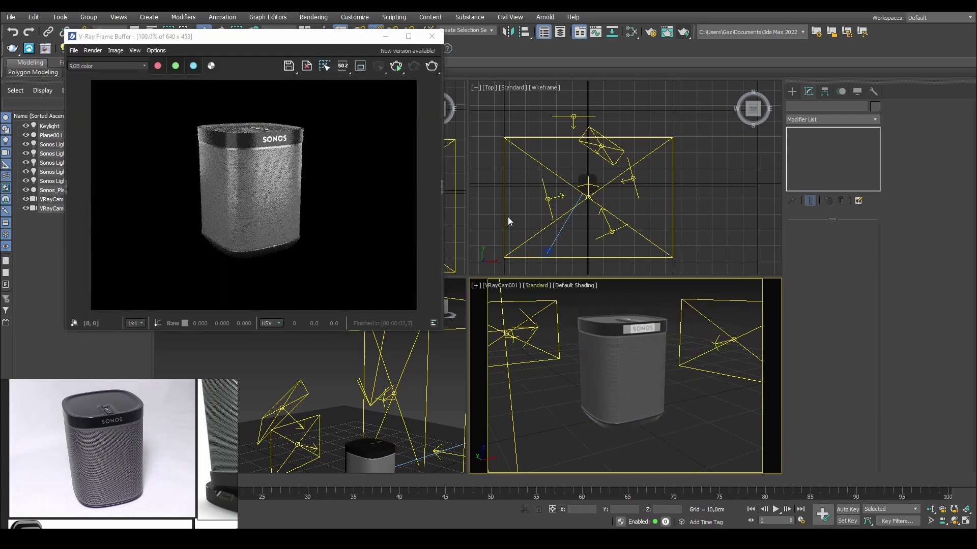
click(360, 66)
drag(481, 41, 494, 40)
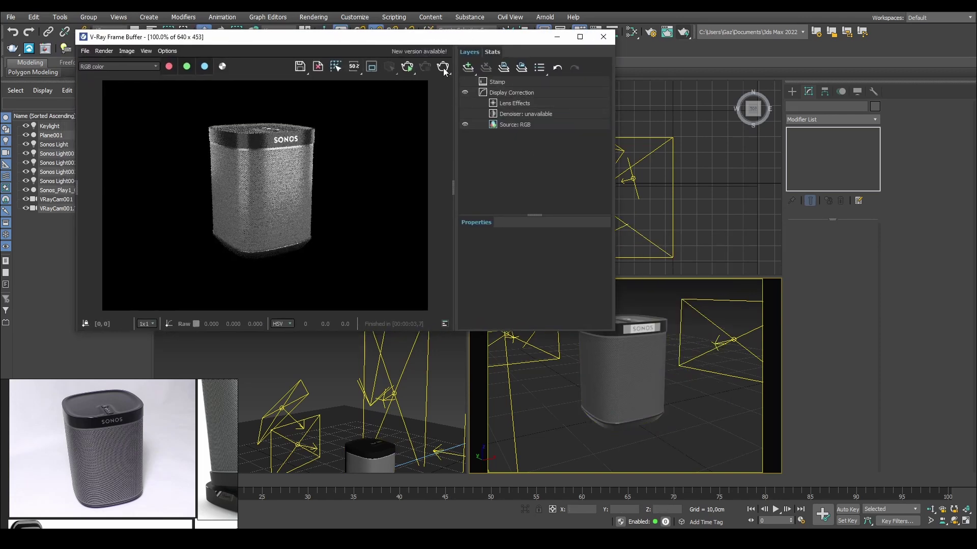
Render with the LightMix source, showing Keylight and Sonos Light through Sonos Light004 controls
click(407, 66)
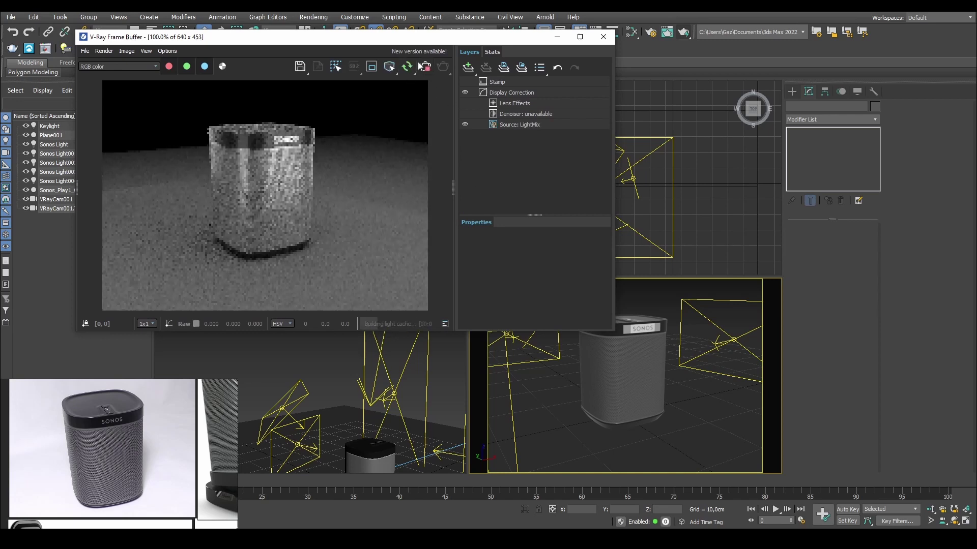
click(420, 69)
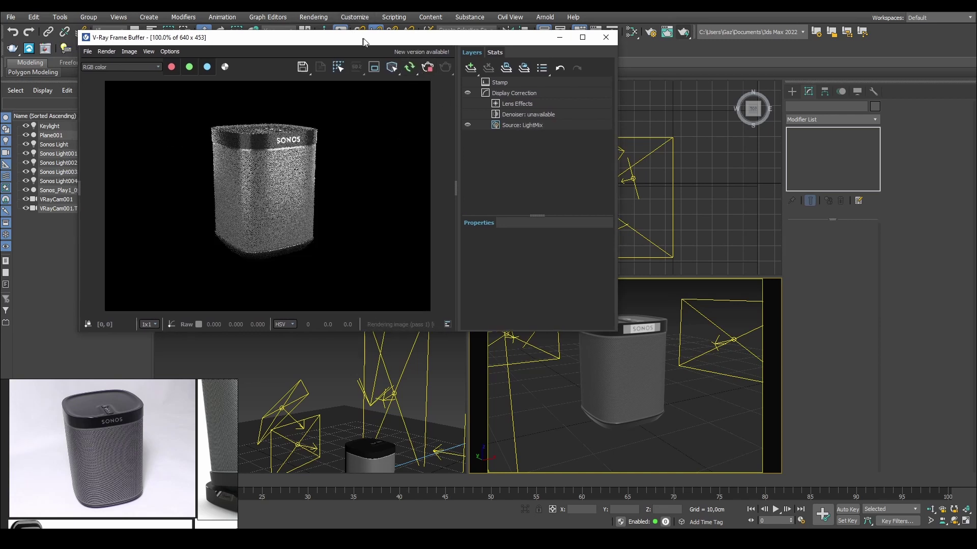
click(559, 125)
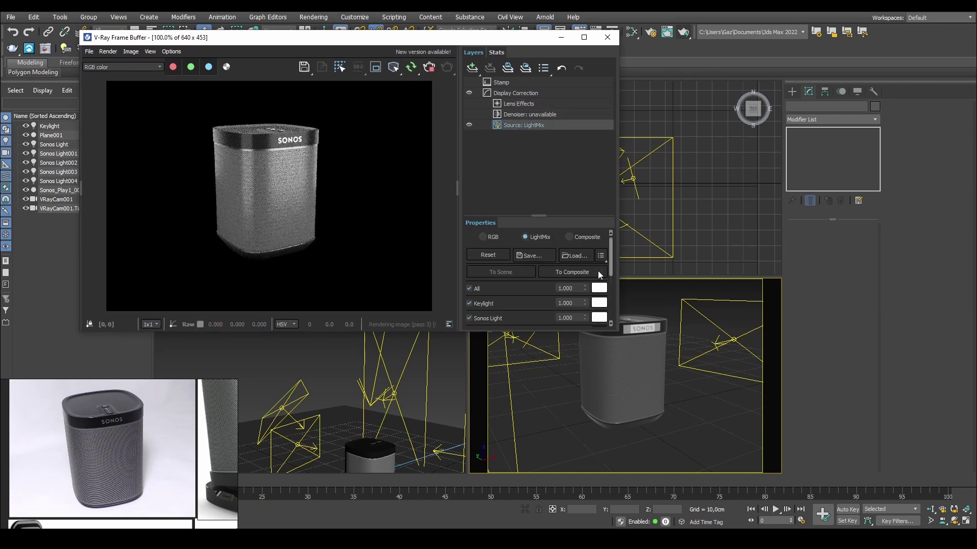
click(603, 347)
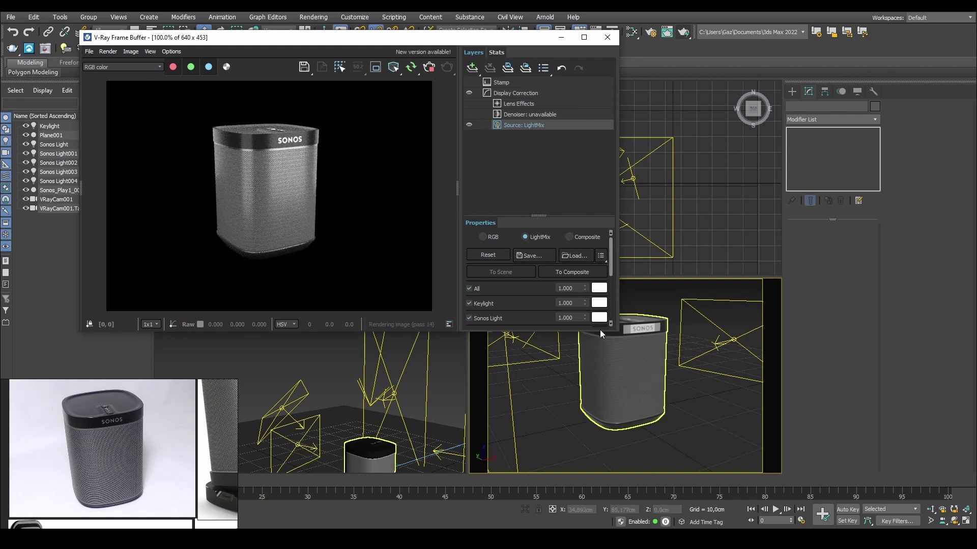
drag(599, 330, 600, 418)
drag(611, 332, 612, 359)
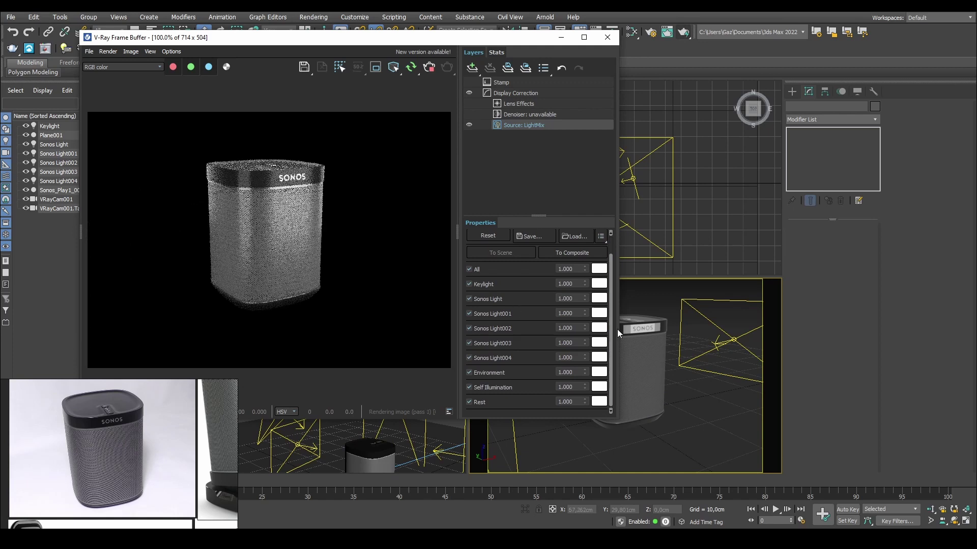
Toggle Keylight, Sonos Light, Sonos Light001 and Sonos Light002 off and on to compare
click(468, 284)
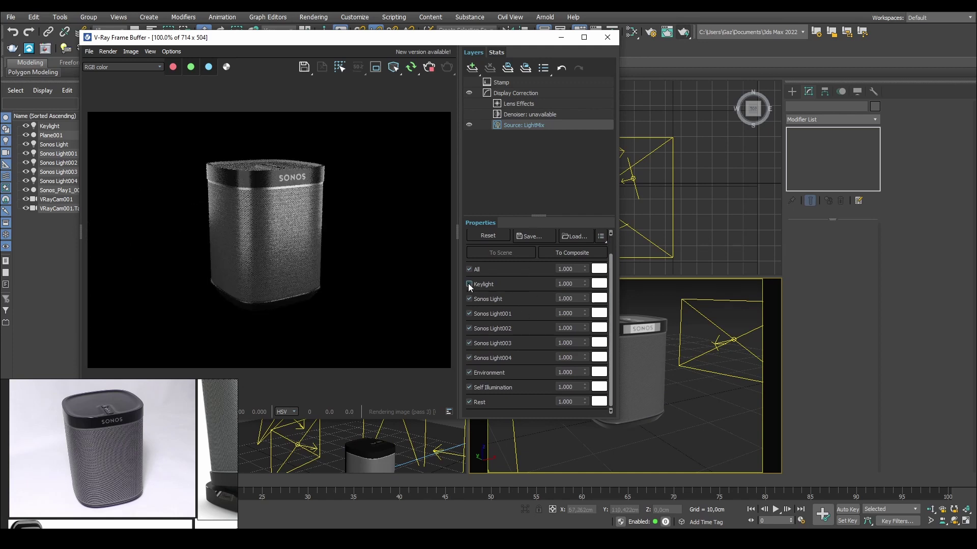
click(469, 283)
click(468, 284)
click(469, 283)
click(468, 284)
click(468, 299)
click(468, 299)
click(468, 313)
click(467, 314)
click(468, 328)
click(469, 328)
Compare Sonos Light003 and Light004, then dim Sonos Light004 to 0.980
click(469, 343)
click(467, 358)
click(467, 358)
drag(586, 356, 584, 324)
click(469, 284)
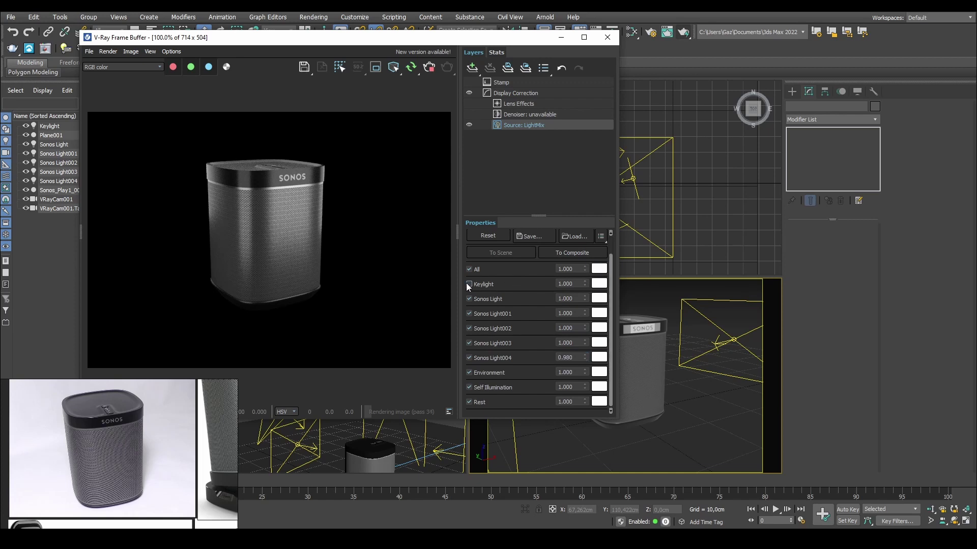
Try a magenta Keylight tint, cancel it, and widen the render window slightly
click(599, 284)
click(733, 309)
click(700, 305)
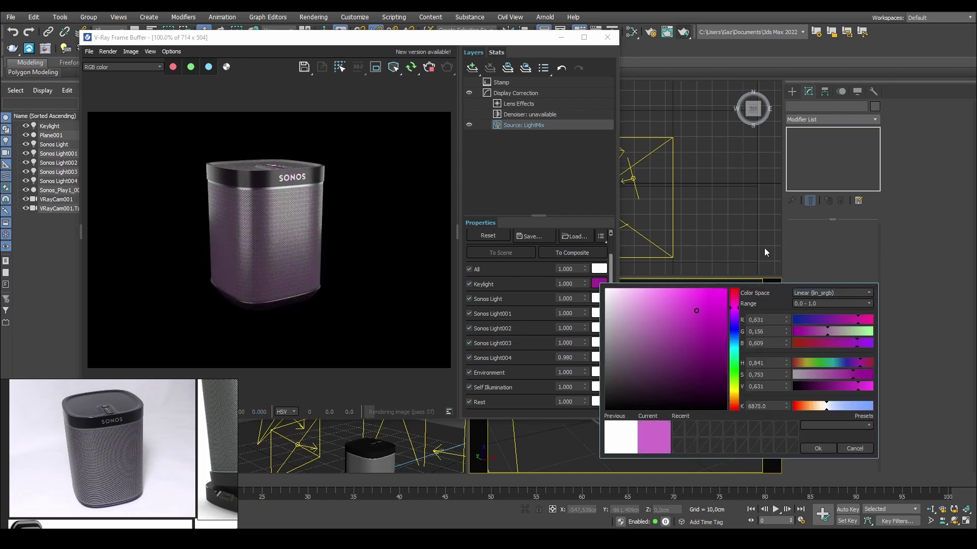
click(726, 290)
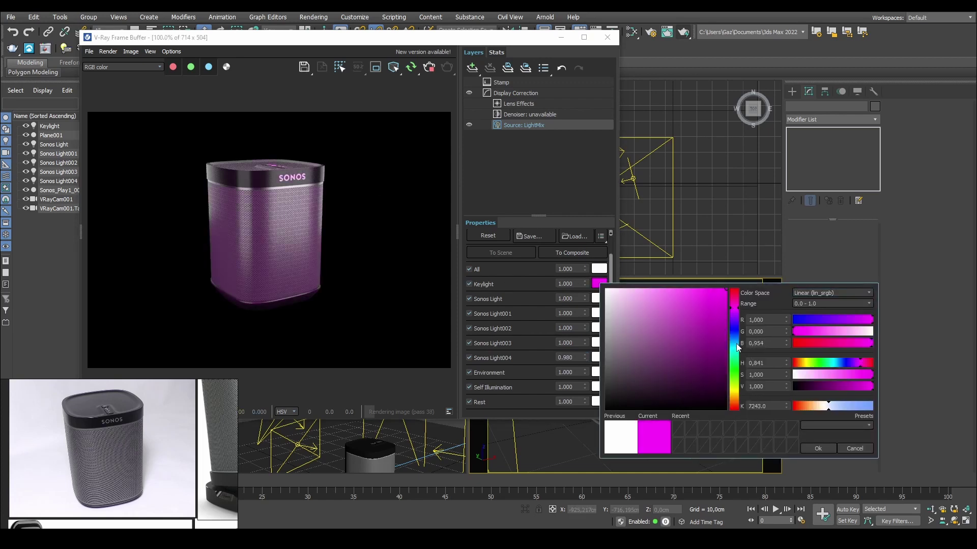
click(855, 449)
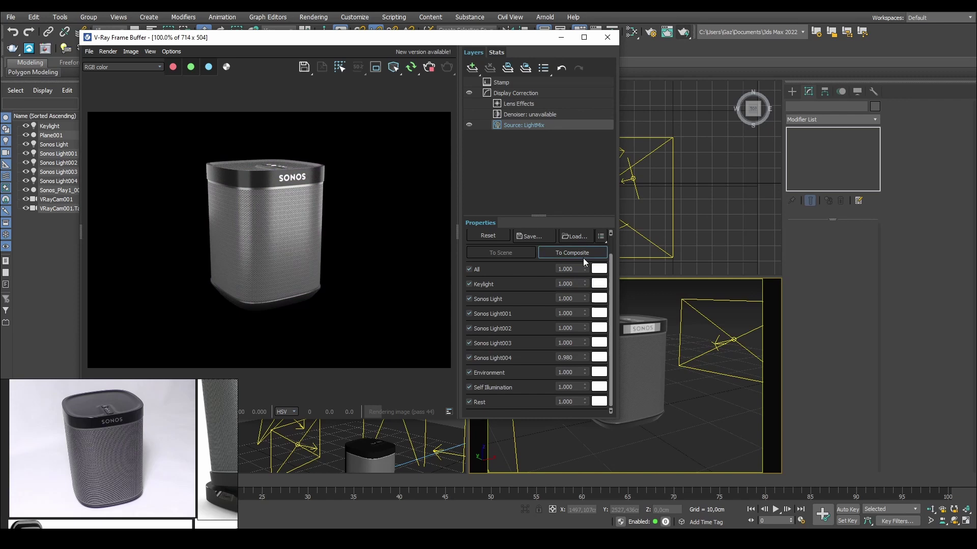
drag(619, 285, 625, 285)
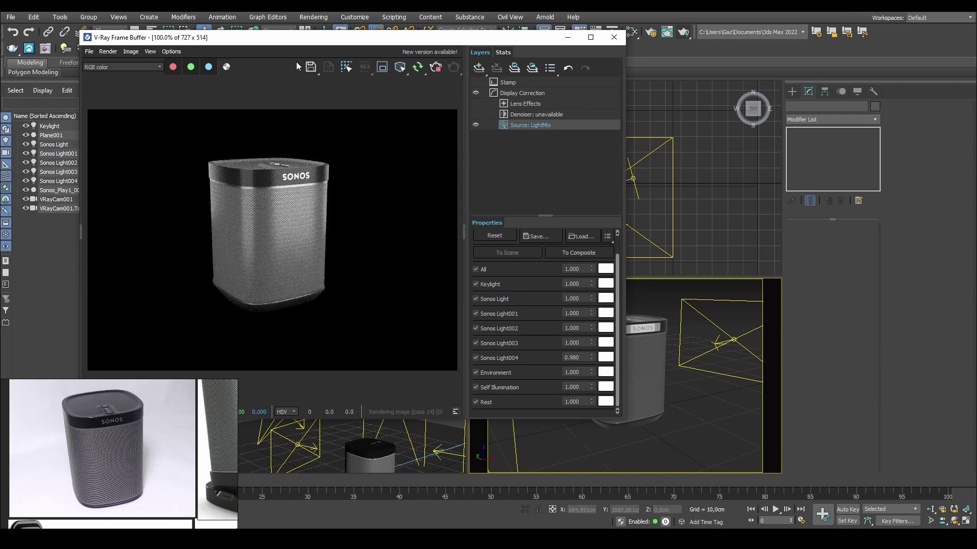
Try blue and gold Keylight tints, then cancel to keep the Keylight white
click(605, 283)
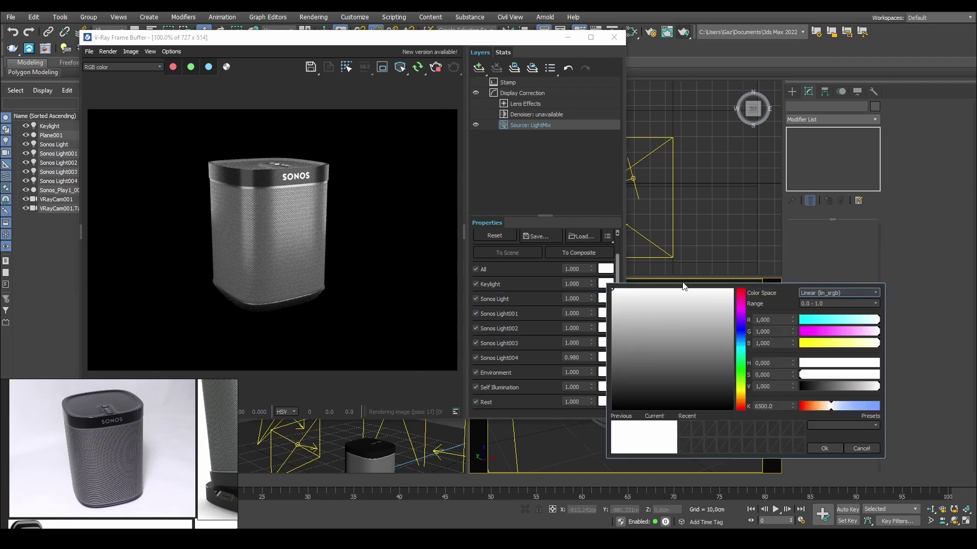
drag(683, 286, 469, 188)
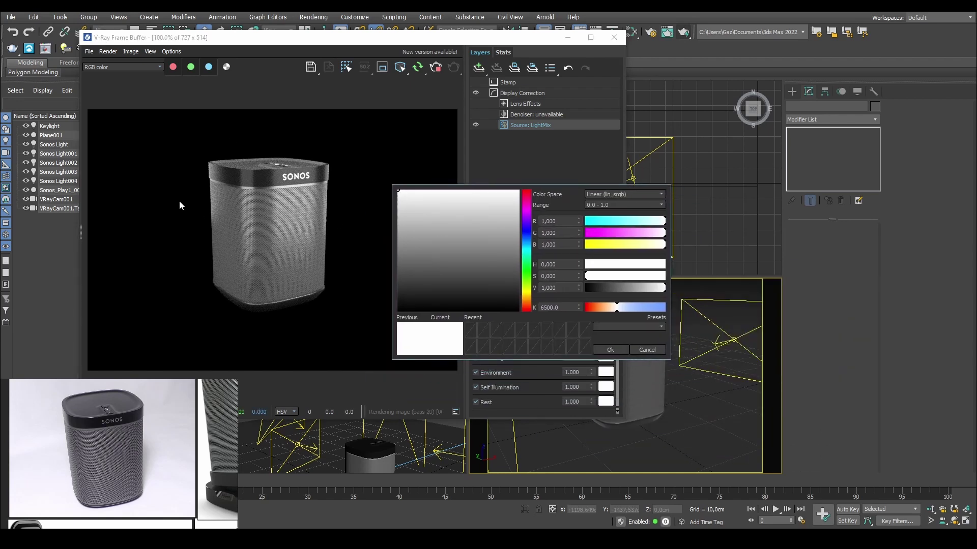
click(525, 242)
click(508, 195)
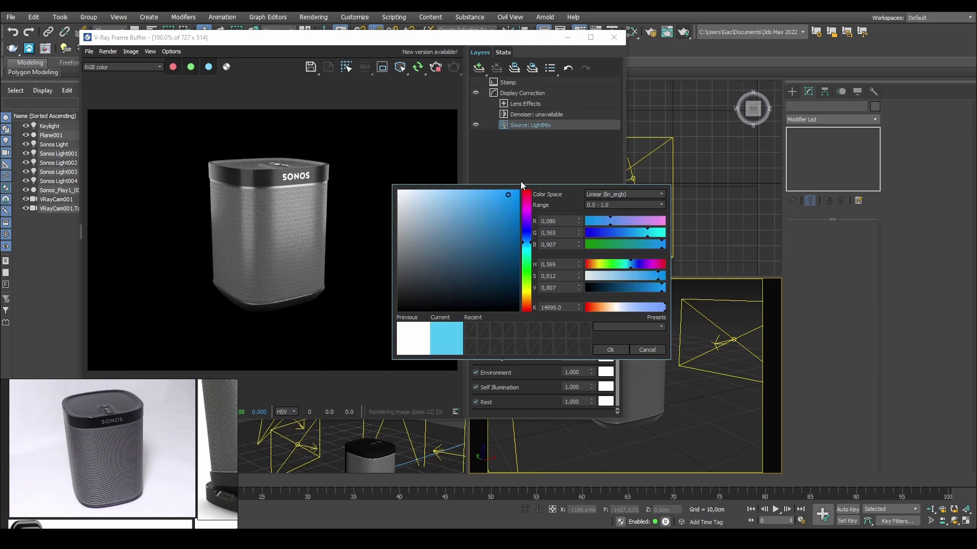
click(519, 190)
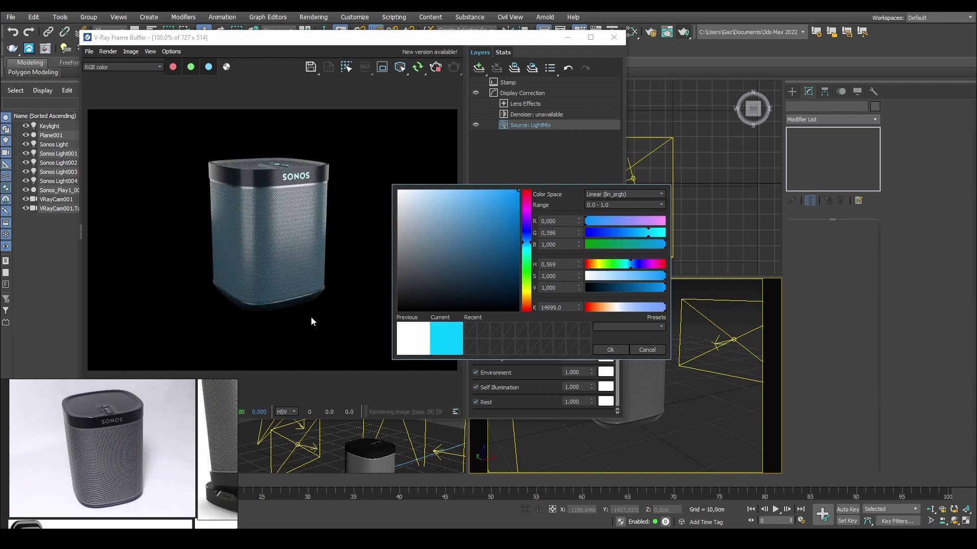
click(527, 298)
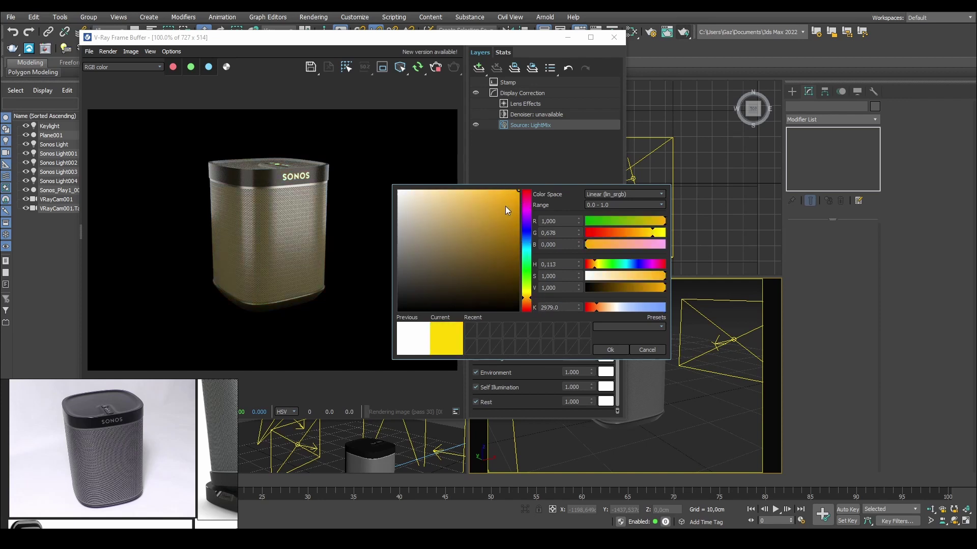
click(647, 350)
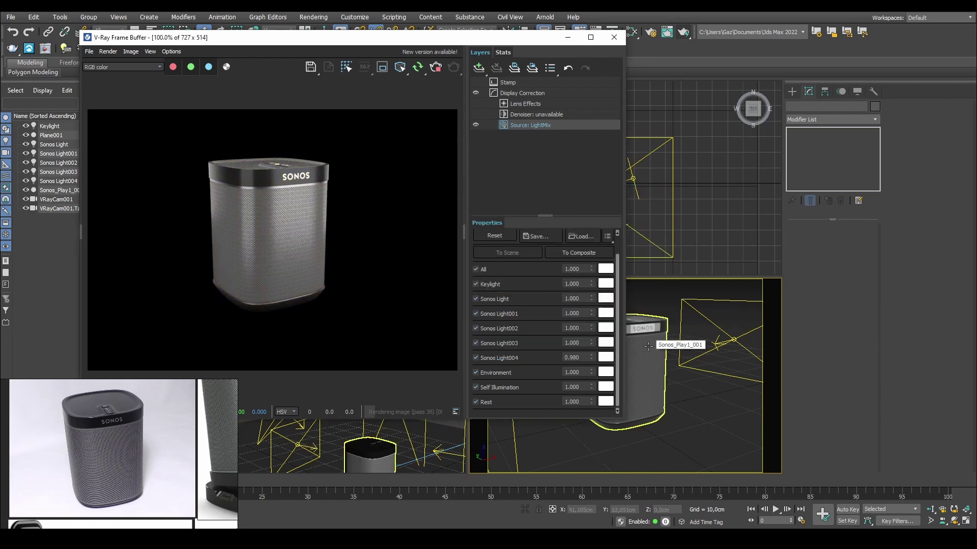
Abort the running render and close the V-Ray Frame Buffer
drag(356, 38, 326, 28)
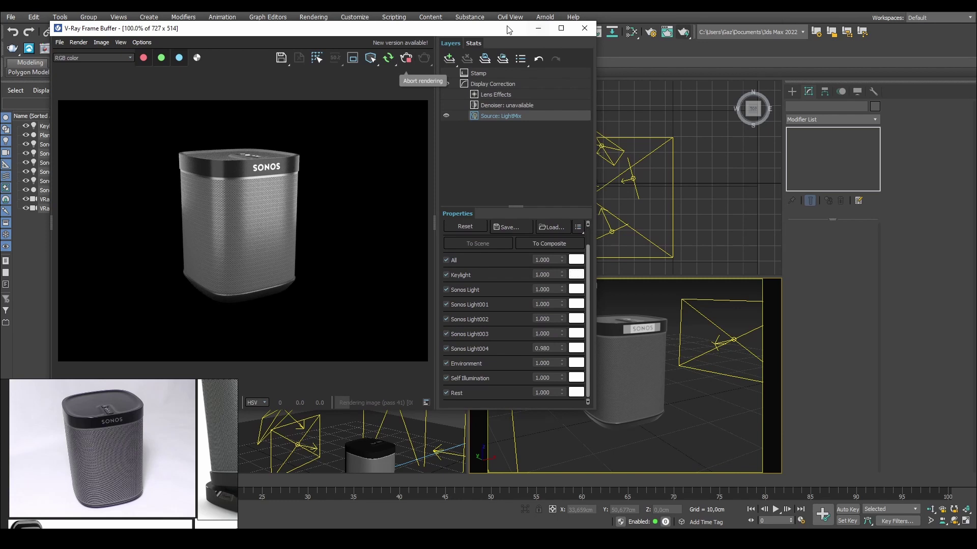
drag(497, 30, 447, 36)
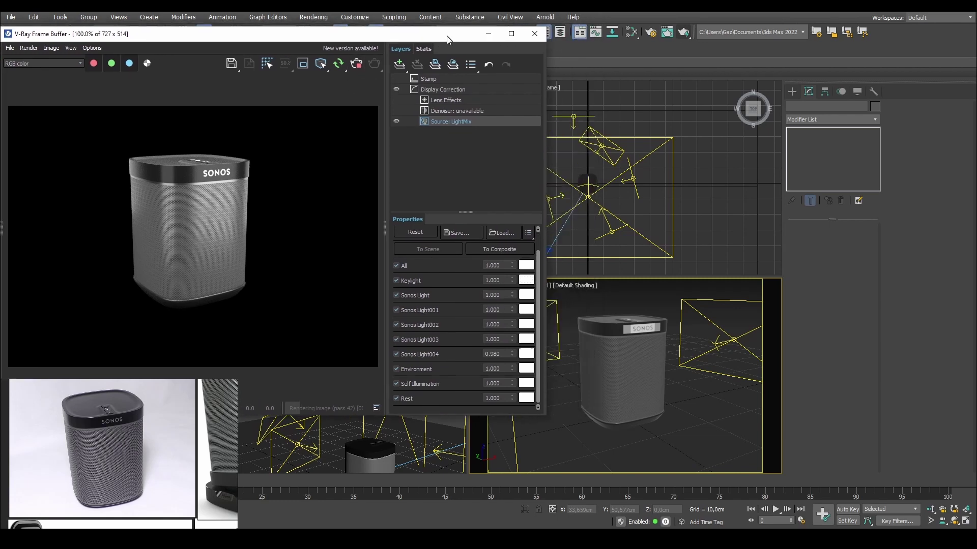
click(363, 65)
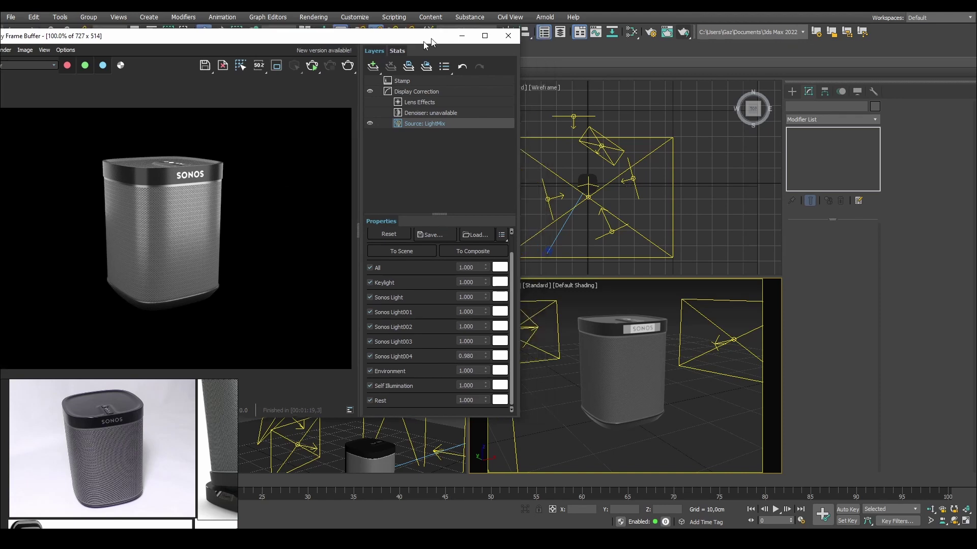
click(471, 63)
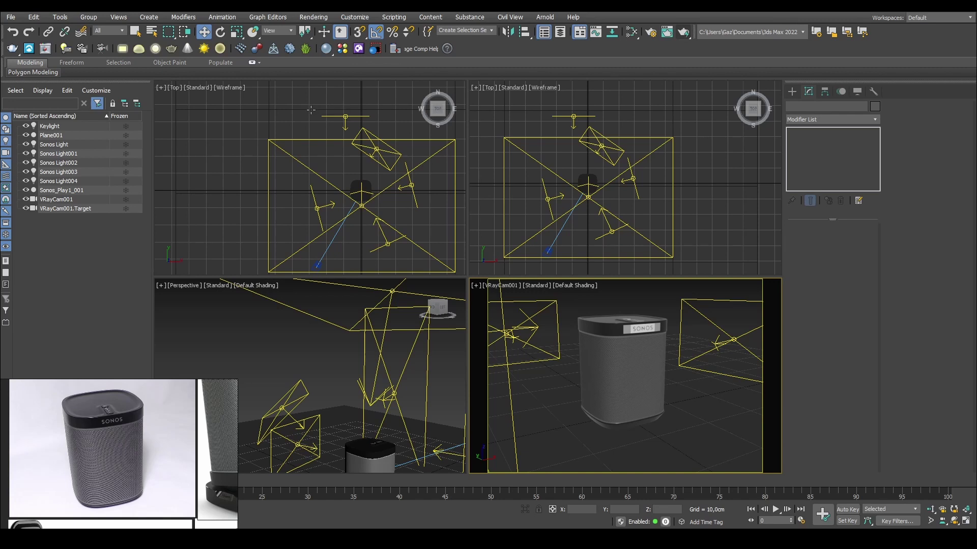
Browse Chaos Cosmos HDRIs across the Studio, Day and Evening categories and 3D Models
click(359, 49)
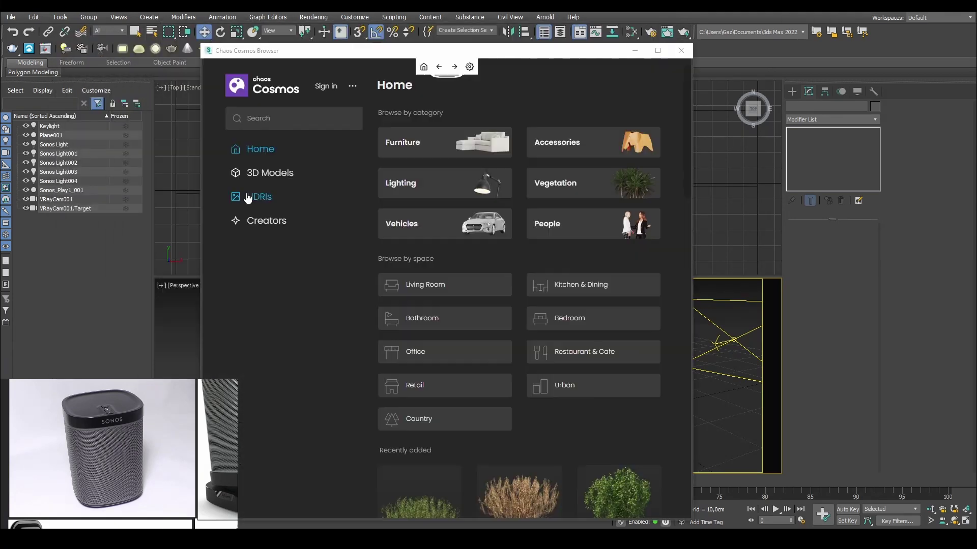
click(253, 197)
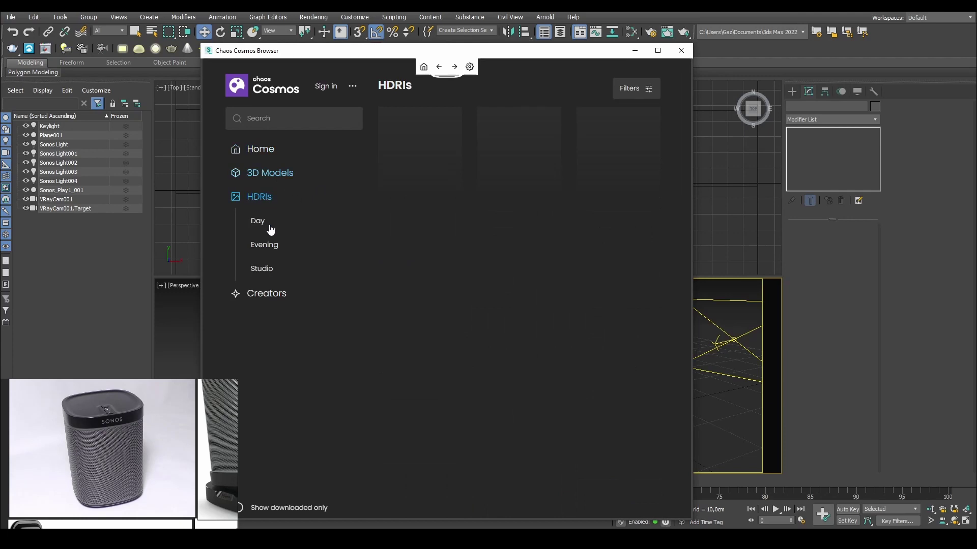
click(263, 269)
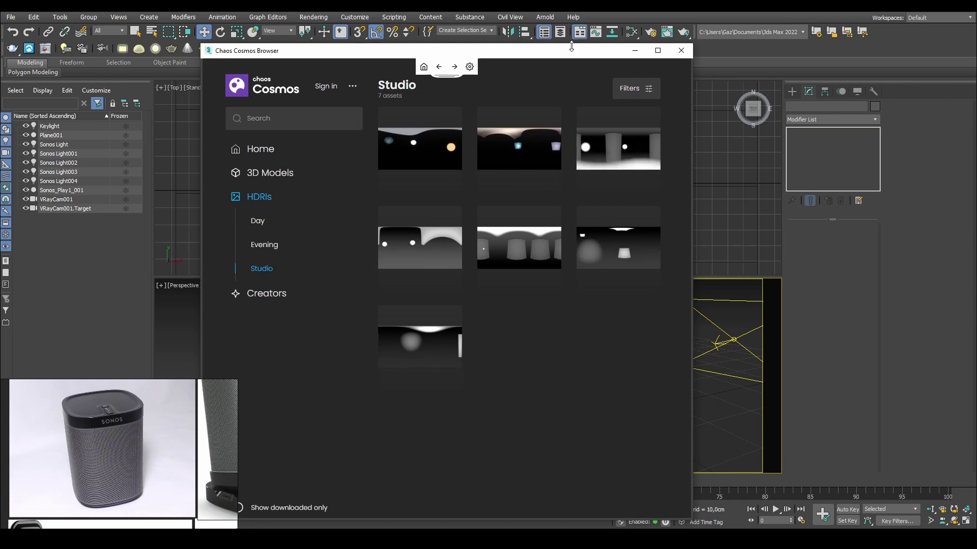
drag(572, 50, 500, 45)
click(193, 218)
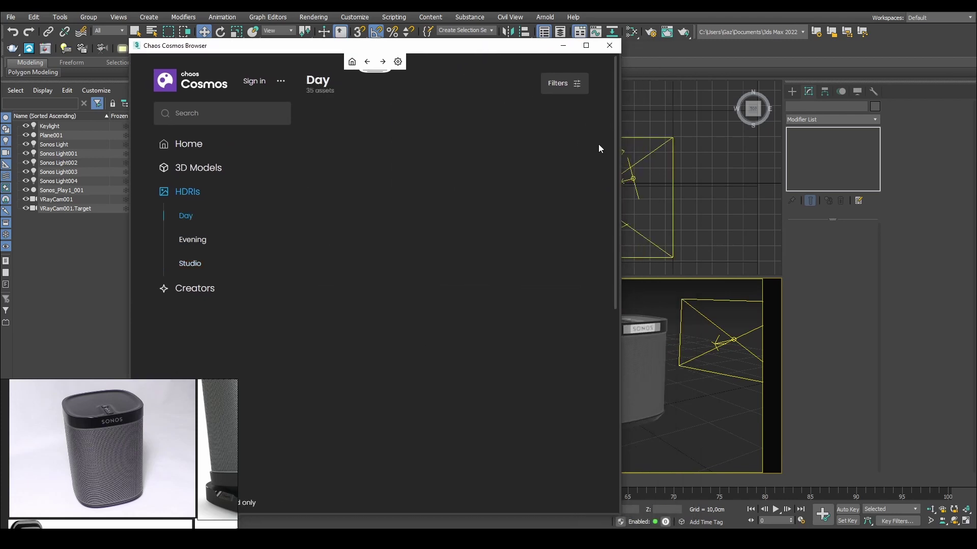
click(208, 244)
click(190, 269)
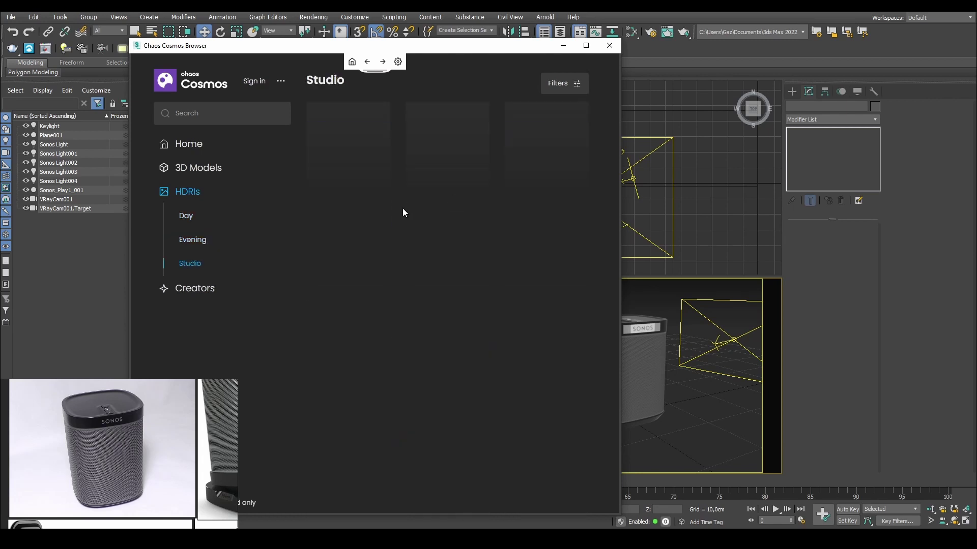
click(198, 168)
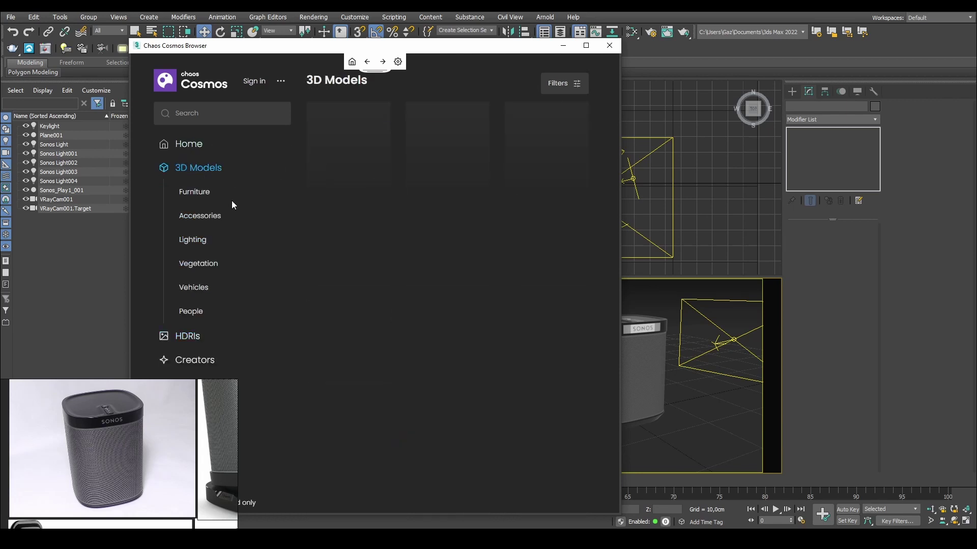
scroll(222, 285, down, 2)
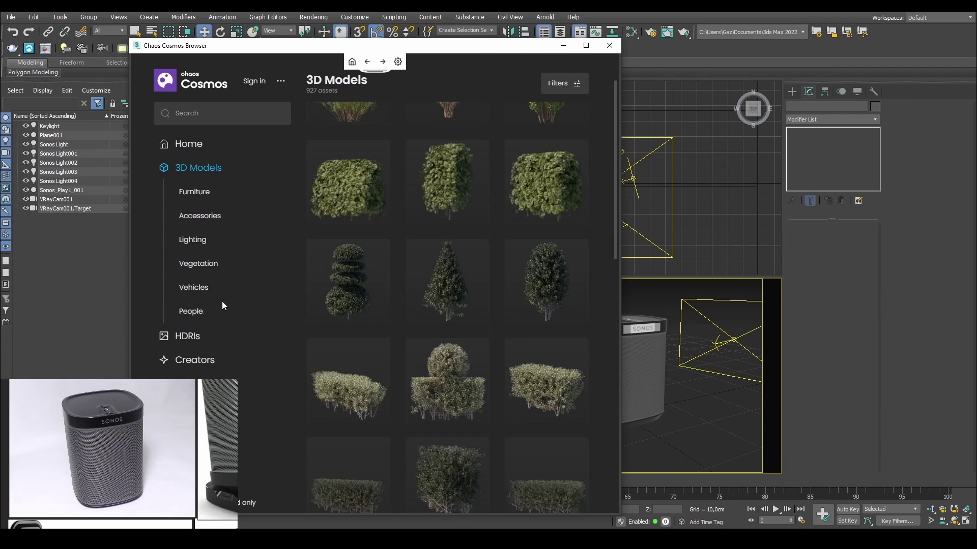
click(196, 340)
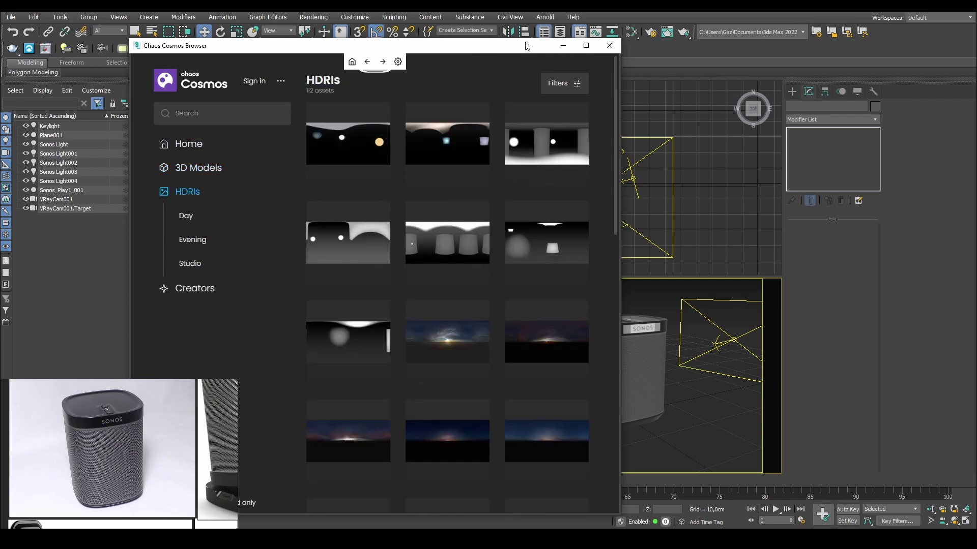
Download the Studio 005 HDRI from the Studio category
drag(527, 47, 374, 50)
mouse_move(436, 153)
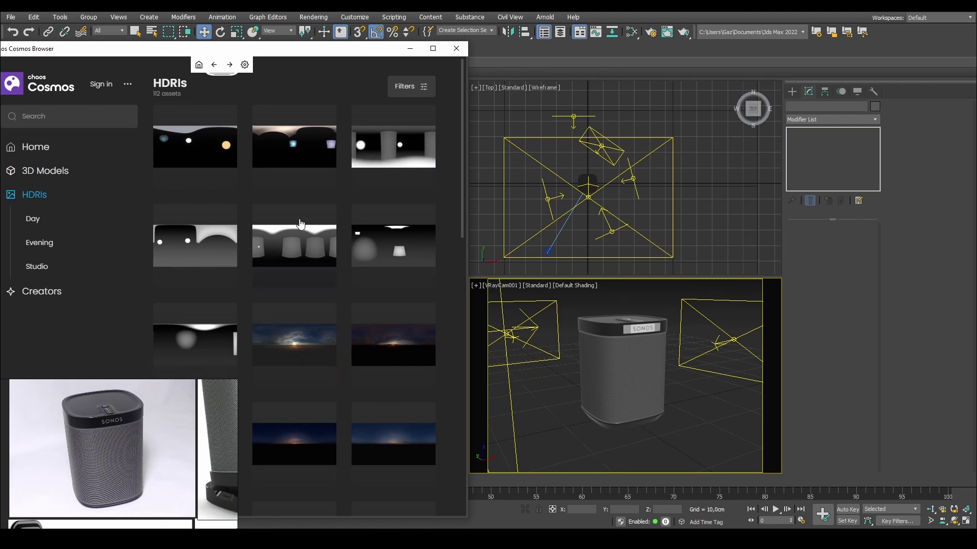
click(36, 267)
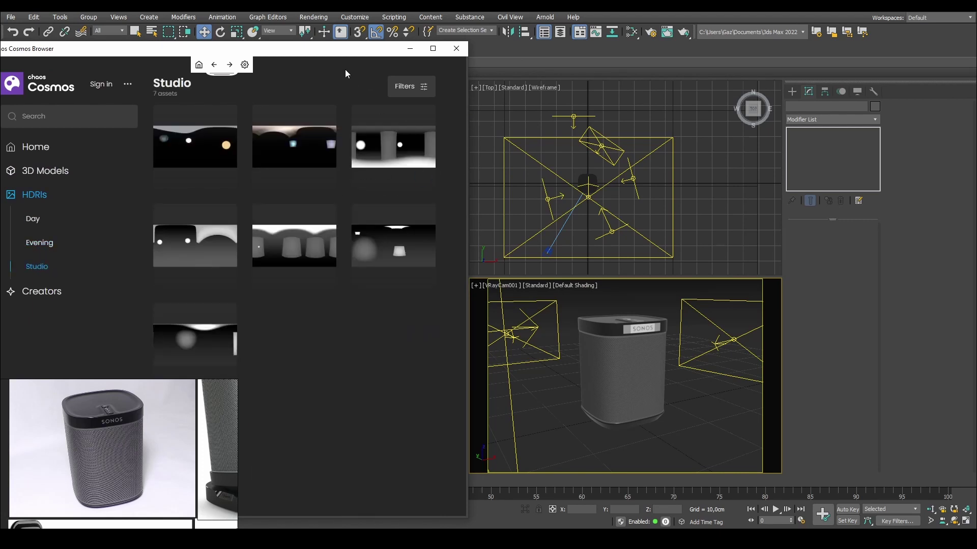
click(448, 169)
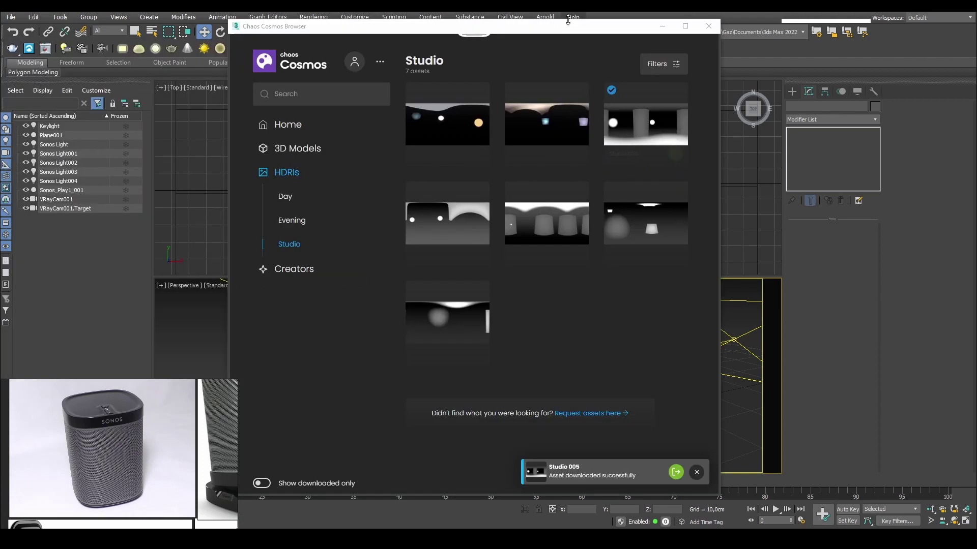
drag(574, 26, 318, 47)
Import Studio 005 as a dome light, close Cosmos, and set its Multiplier to 20.0
click(418, 175)
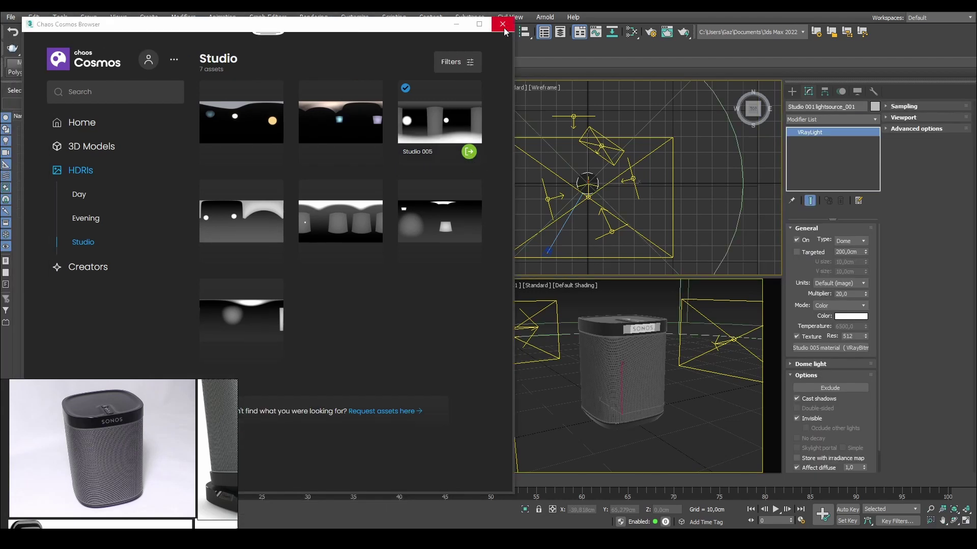
click(503, 25)
key(w)
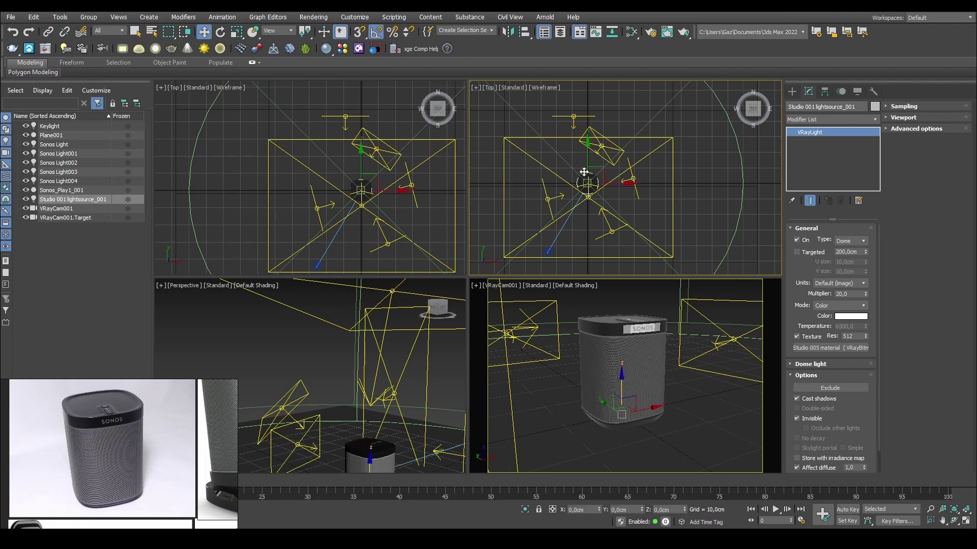
scroll(587, 184, up, 3)
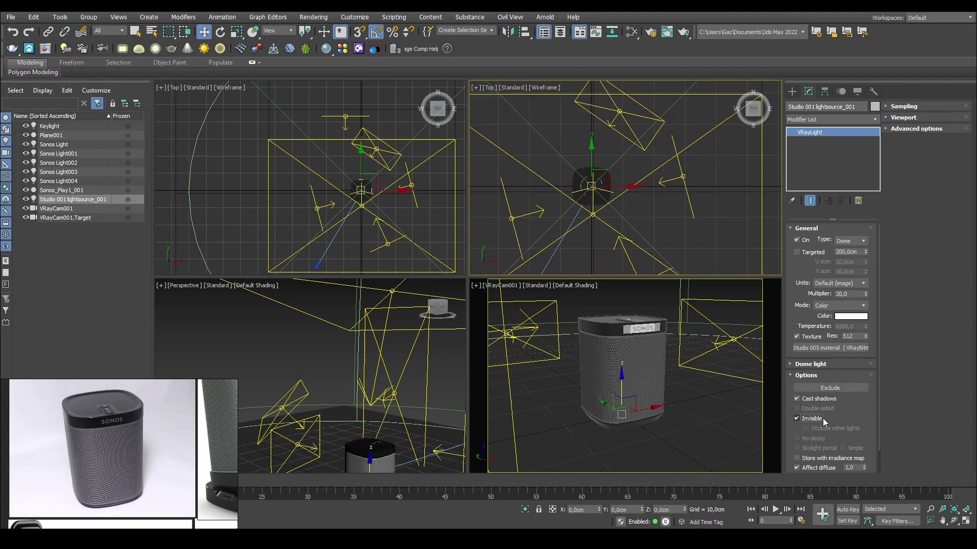
scroll(576, 181, up, 2)
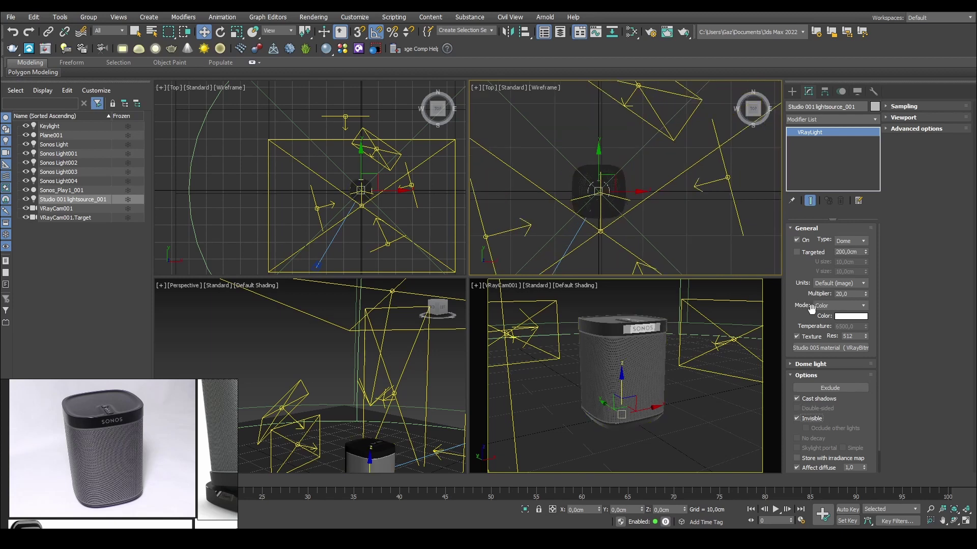
double_click(856, 294)
text(1,0)
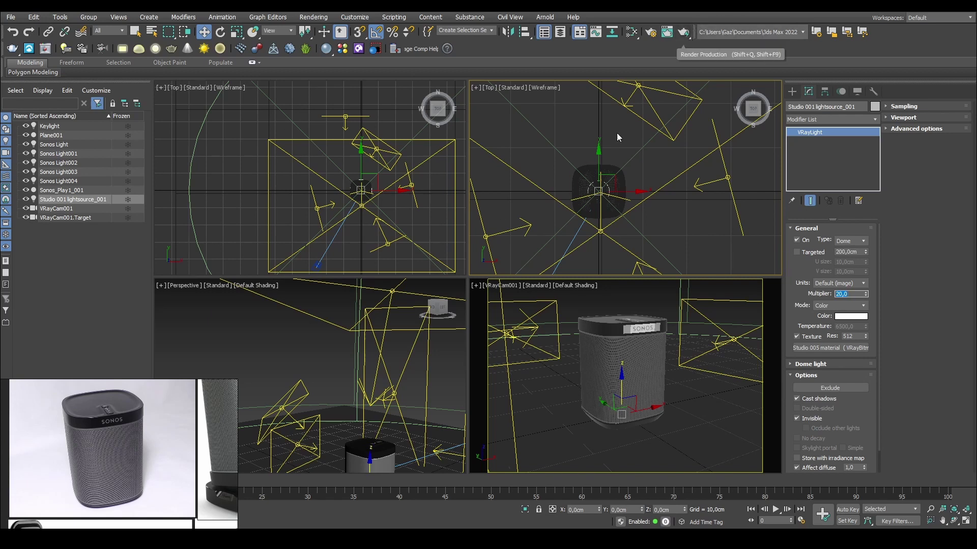
Render the VRayCam001 view and toggle the Studio 001 light to compare
right_click(621, 356)
click(683, 31)
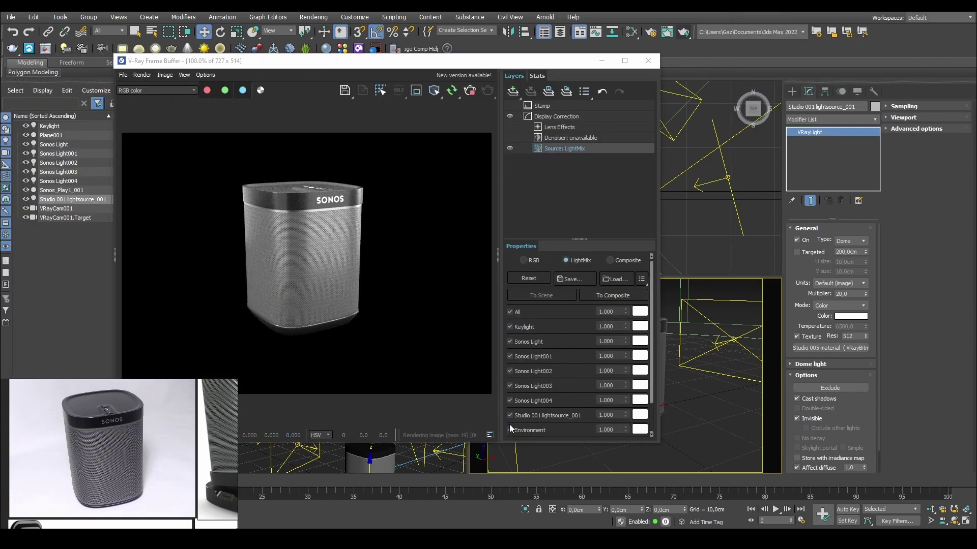
click(508, 417)
click(507, 418)
click(508, 417)
click(507, 417)
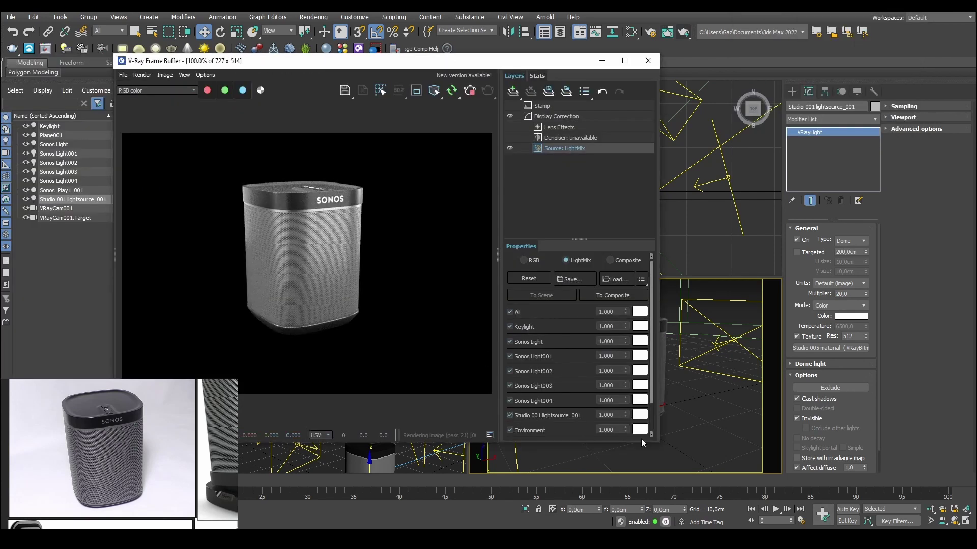
Tint the Studio 001 light cyan in the LightMix and raise it to 1.165
click(639, 415)
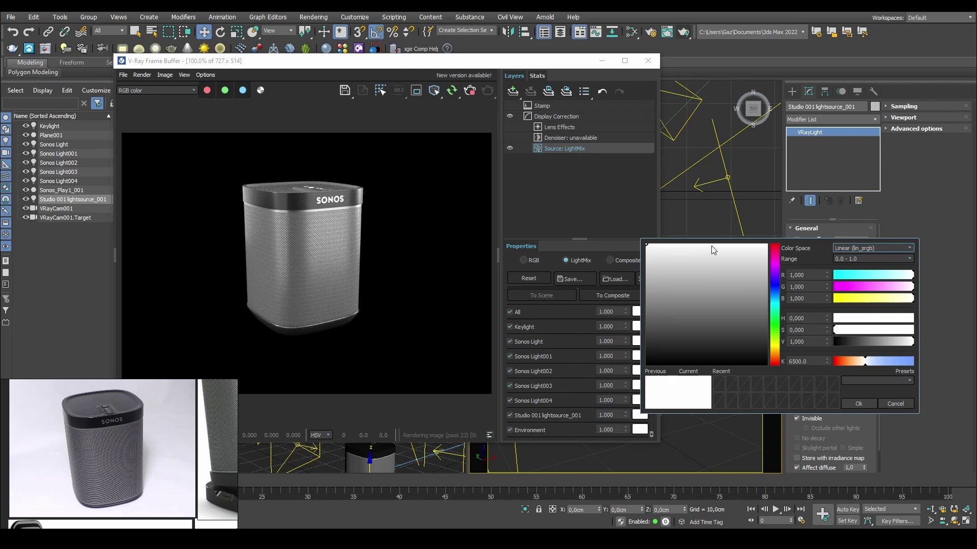
click(773, 293)
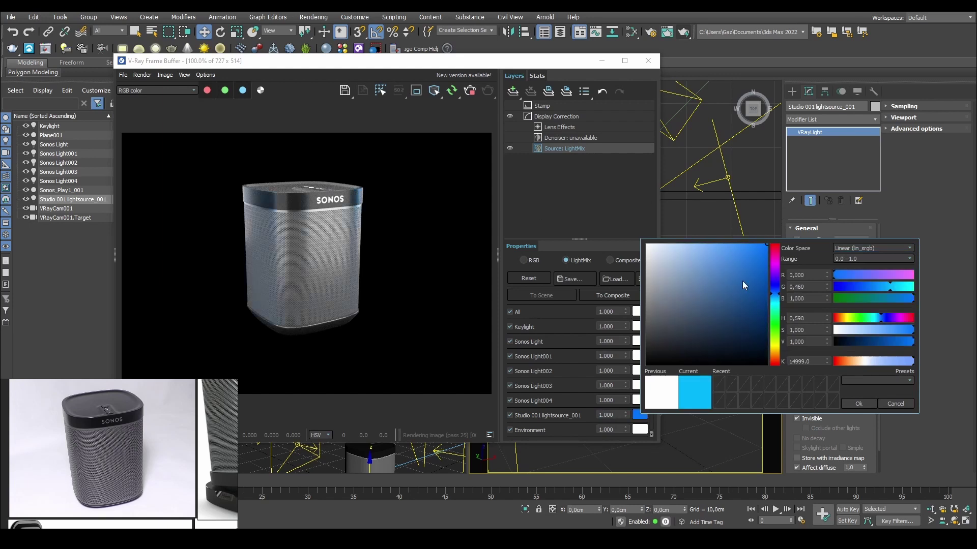
click(755, 245)
click(775, 299)
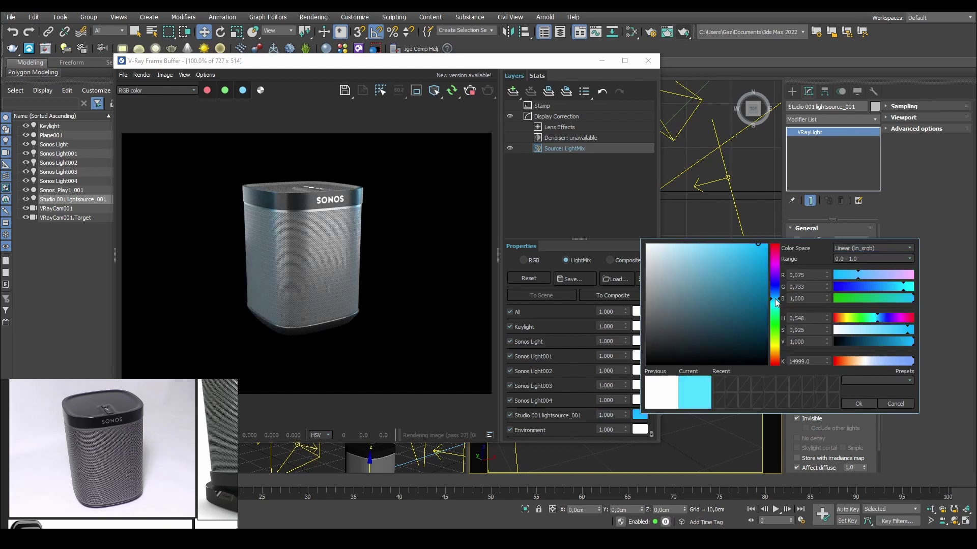
click(766, 245)
click(872, 405)
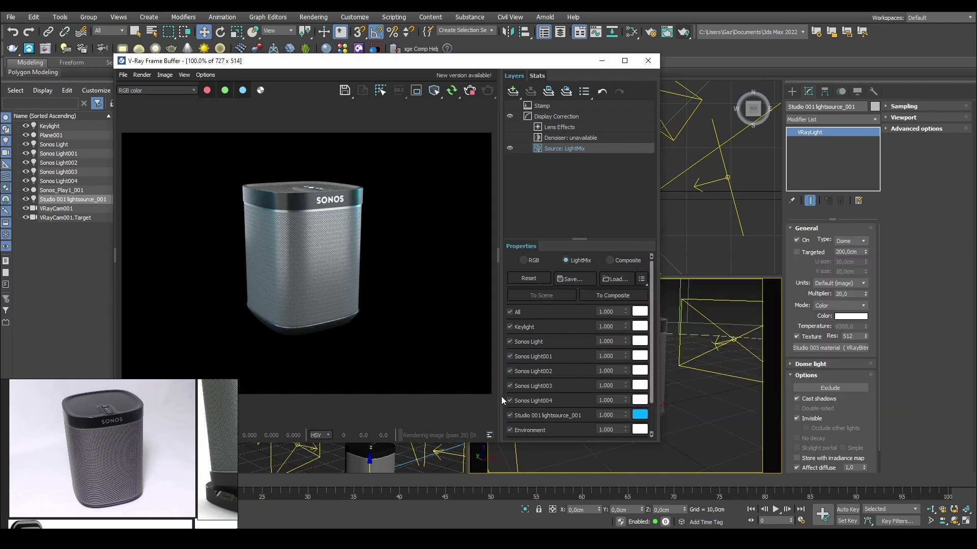
drag(625, 414, 626, 373)
Shift the Studio 001 light's tint from cyan to blue
drag(442, 60, 378, 47)
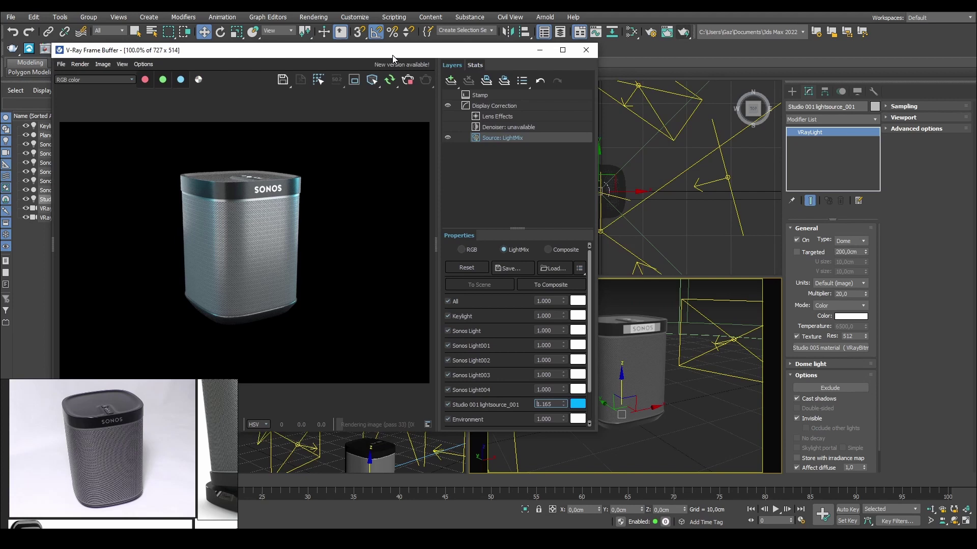
click(577, 401)
drag(713, 259, 711, 280)
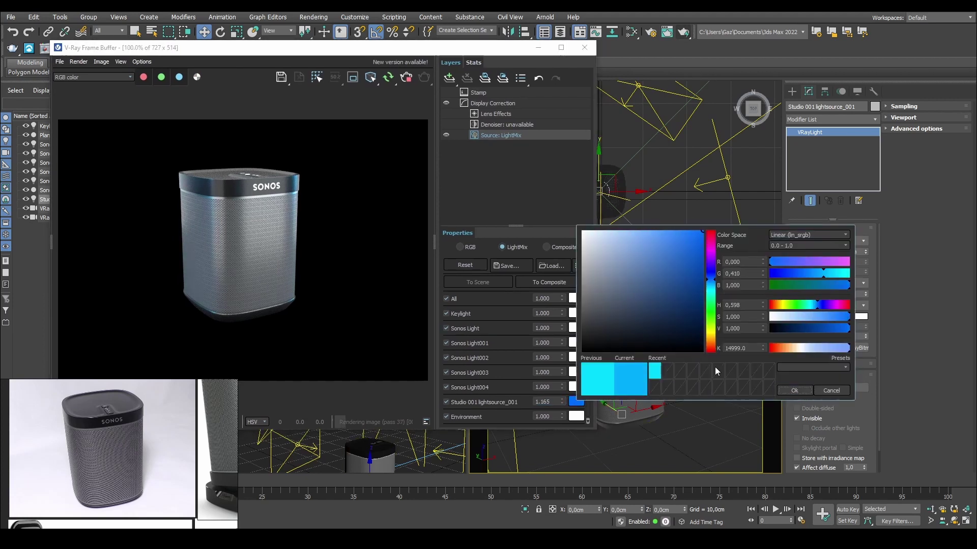
drag(346, 56, 371, 49)
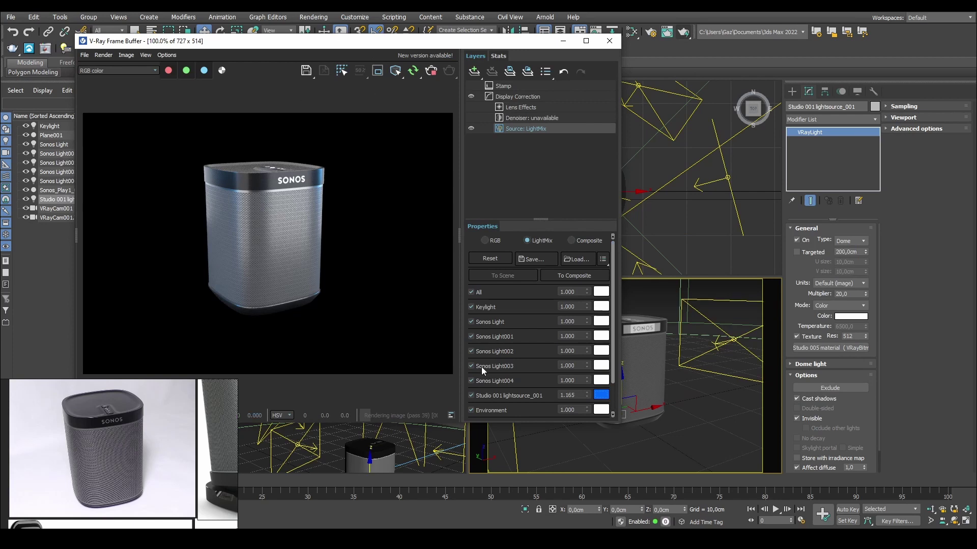
Switch off all lights, re-enable Studio 001, and add Sonos Light004 at 0.505
click(471, 395)
click(471, 395)
click(471, 292)
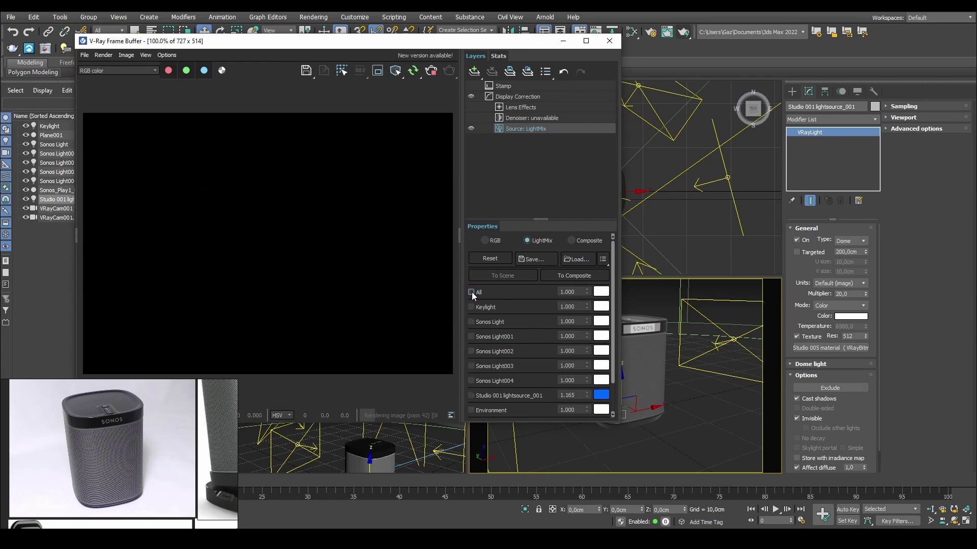
click(472, 395)
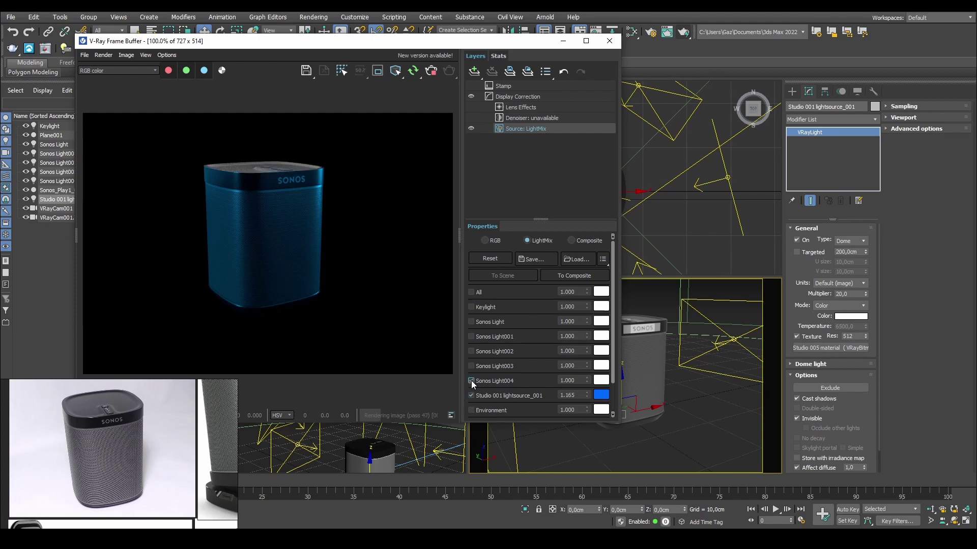
click(471, 380)
drag(585, 380, 594, 435)
Add Sonos Light003 at 1.080 and Sonos Light002 at 0.700
click(471, 366)
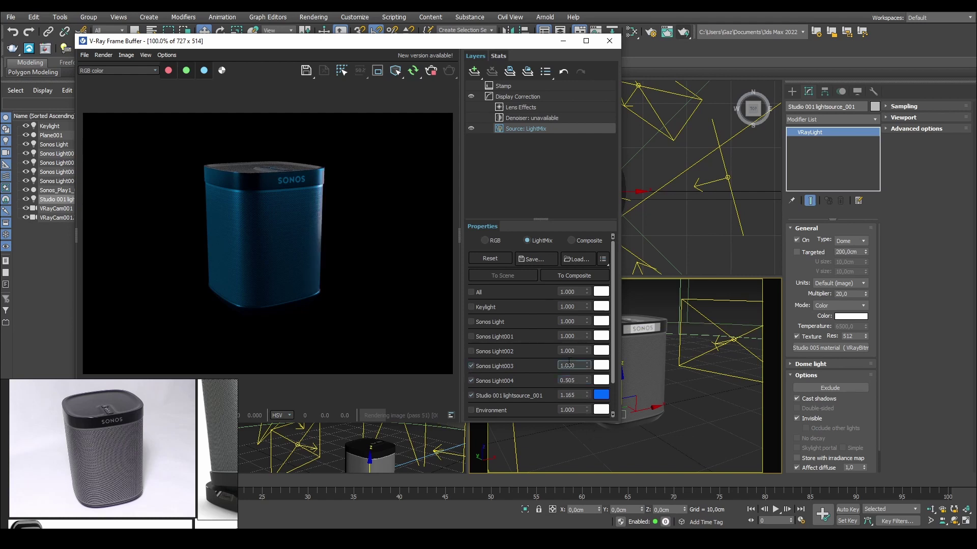
drag(586, 367, 588, 363)
click(471, 367)
click(471, 367)
click(471, 351)
click(471, 351)
click(470, 351)
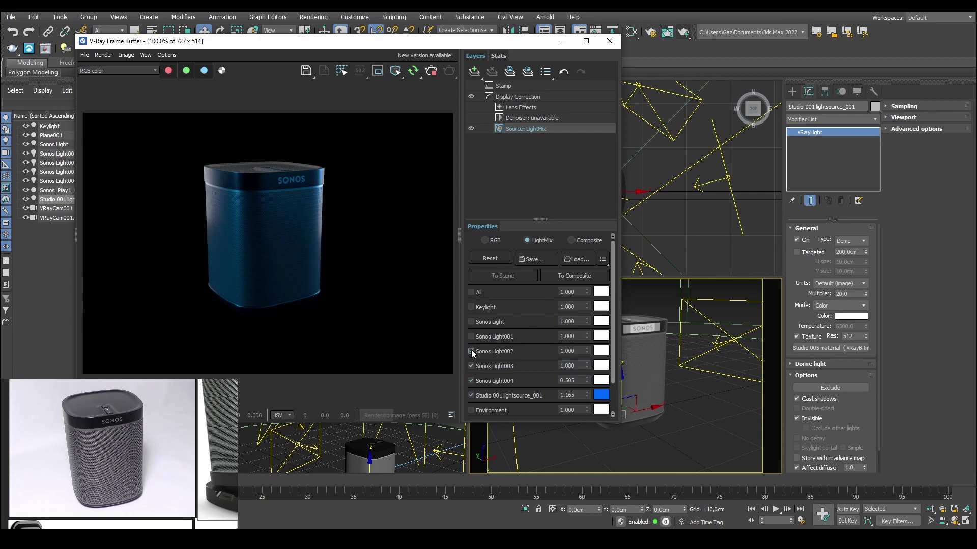
click(471, 351)
drag(586, 351, 592, 382)
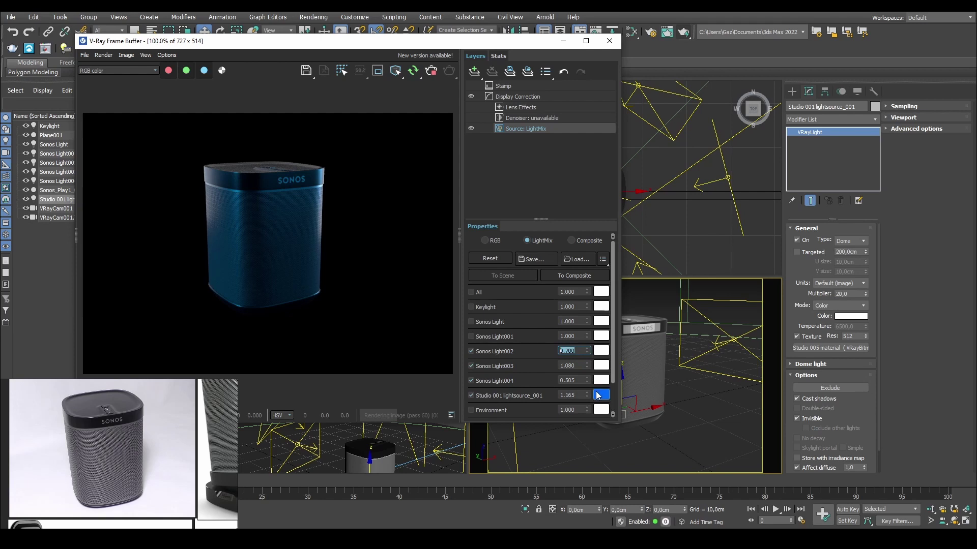
Soften the Studio 001 light to a paler blue
click(600, 395)
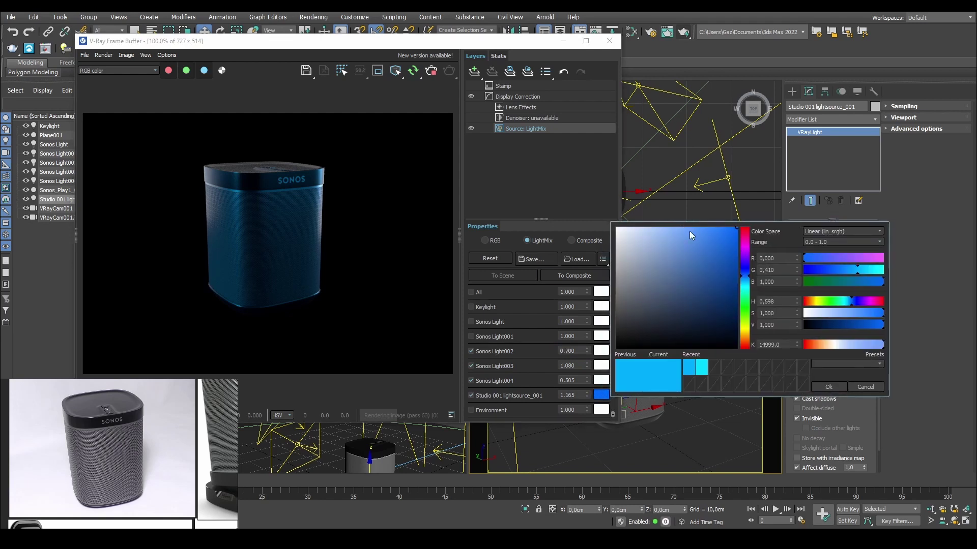
mouse_move(688, 231)
mouse_down()
mouse_move(673, 218)
mouse_move(692, 218)
mouse_up()
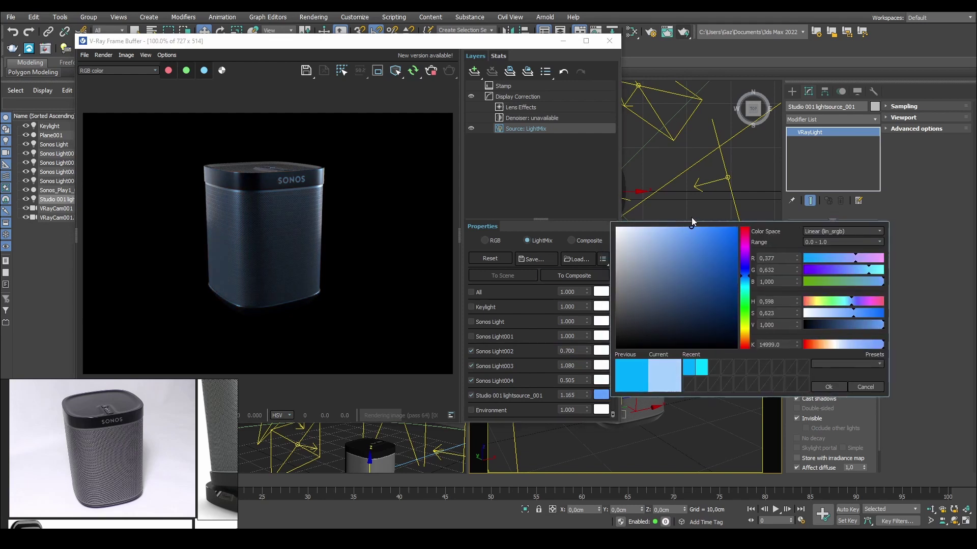
click(828, 387)
Leave Sonos Light001 off and turn Sonos Light back on
click(470, 335)
click(469, 335)
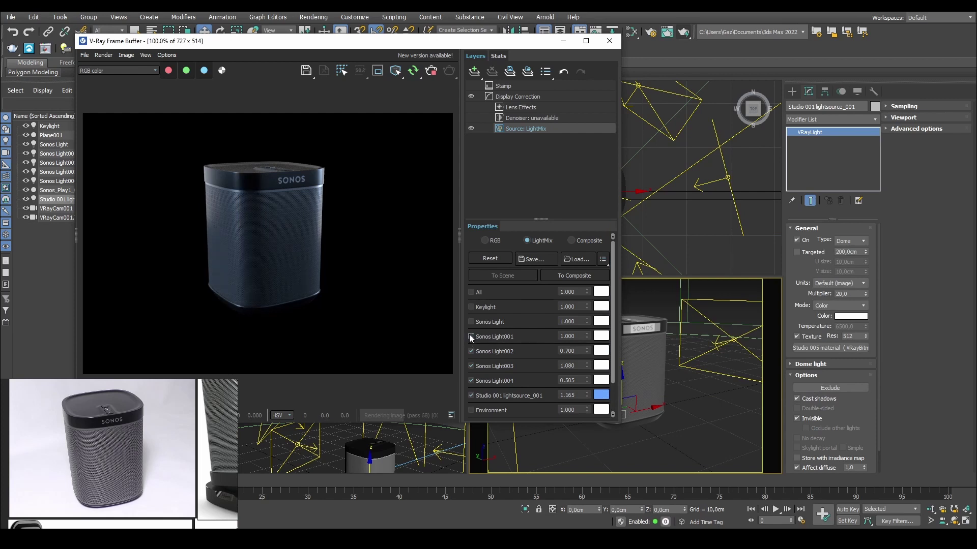
click(469, 334)
click(469, 335)
click(471, 322)
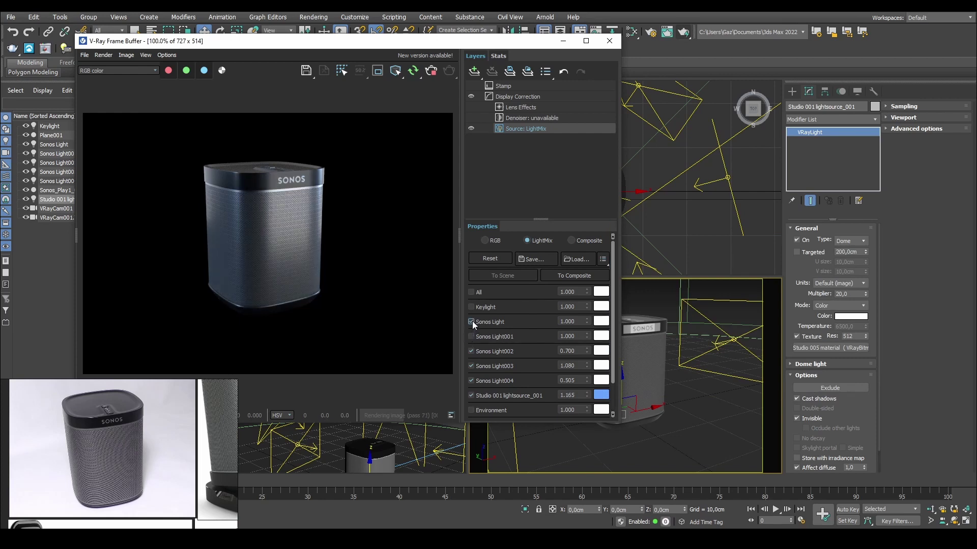
Re-enable Keylight in the VFB LightMix and lower its strength to 0.530
click(469, 306)
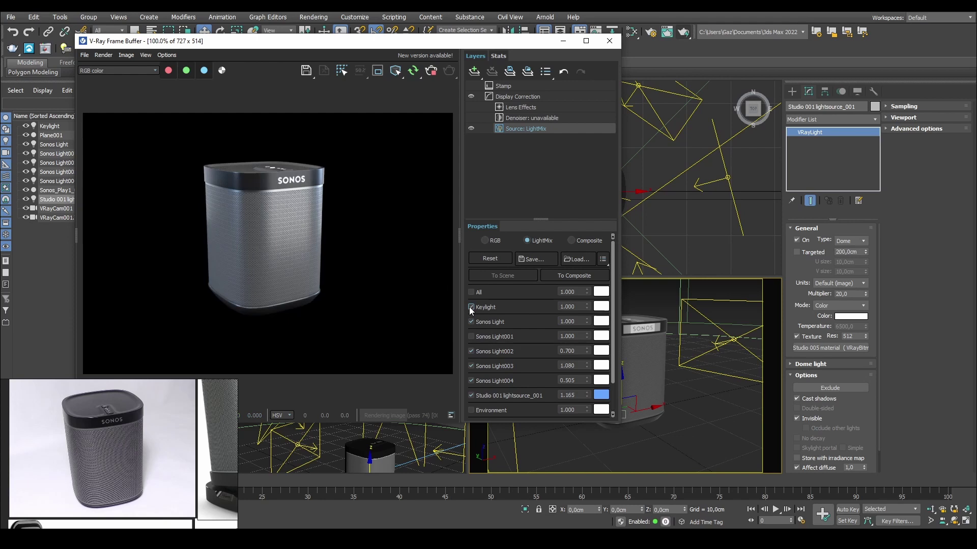
click(469, 307)
click(470, 306)
drag(594, 331, 600, 359)
scroll(301, 267, up, 1)
scroll(301, 267, down, 1)
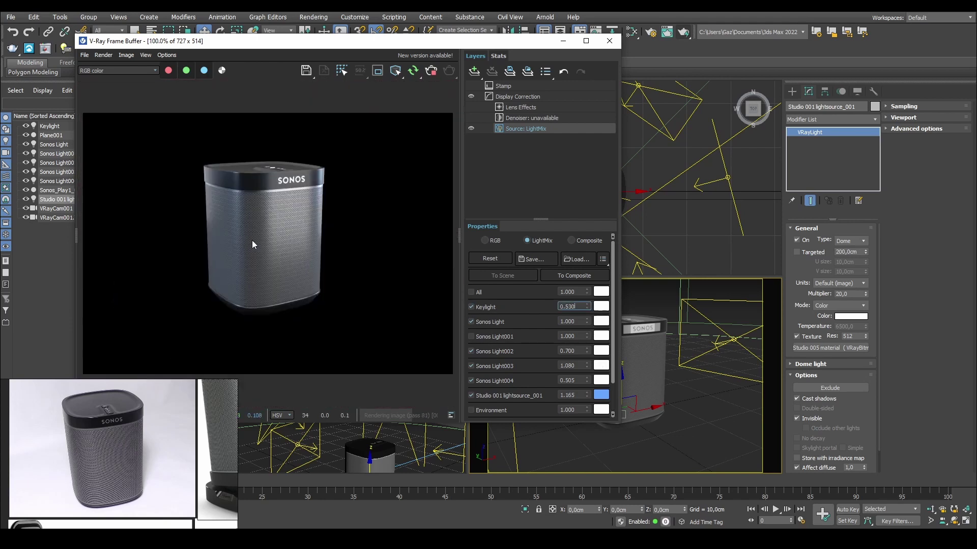
scroll(252, 240, up, 1)
Preview the render's alpha channel, then return to the colour image
click(222, 70)
scroll(257, 305, down, 1)
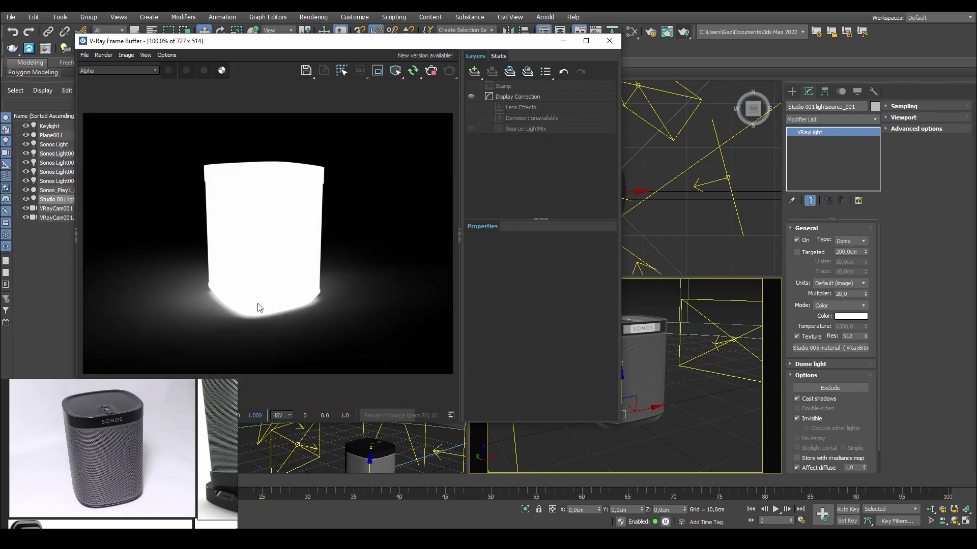
click(221, 70)
scroll(279, 252, up, 1)
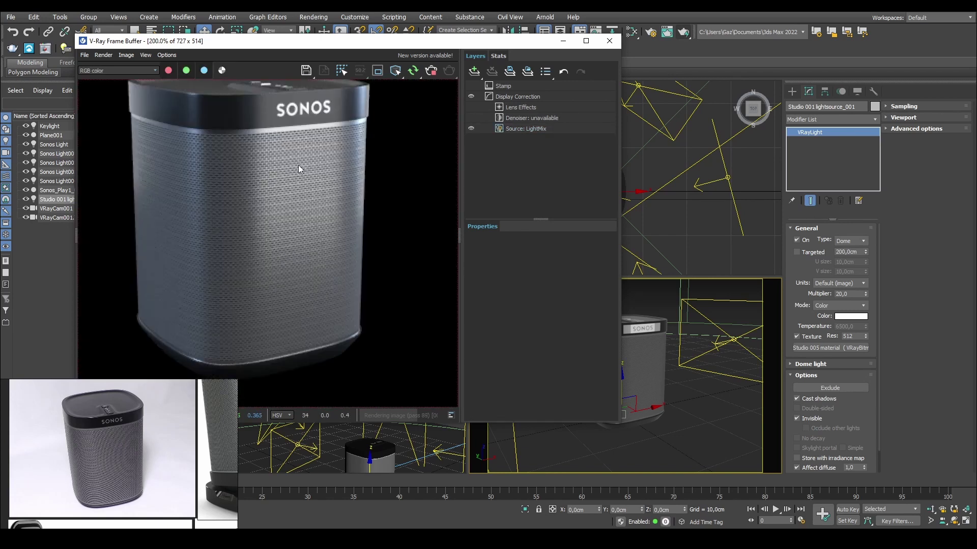
scroll(240, 181, down, 1)
scroll(266, 199, up, 1)
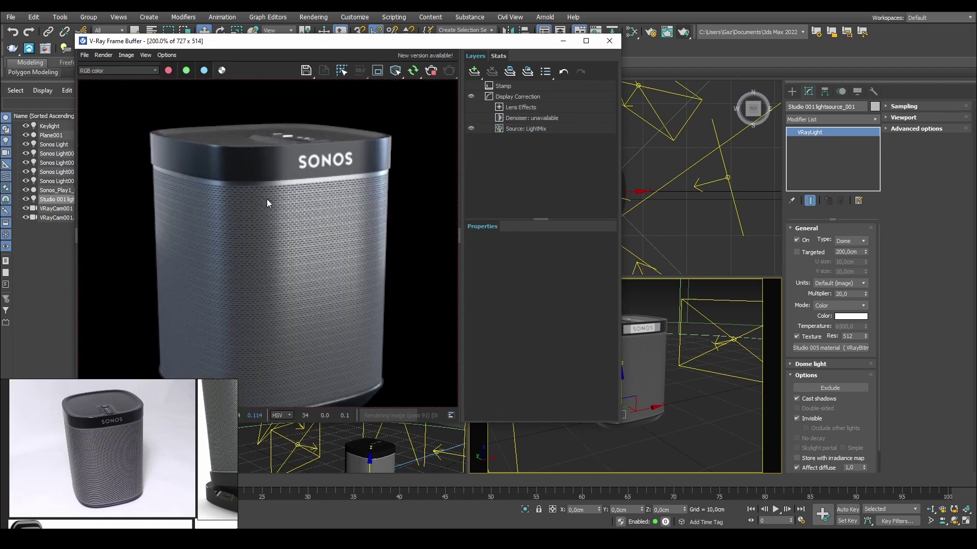
Reselect Source: LightMix and compare the render with Sonos Light001 on, then leave it off
click(526, 128)
click(472, 337)
click(472, 337)
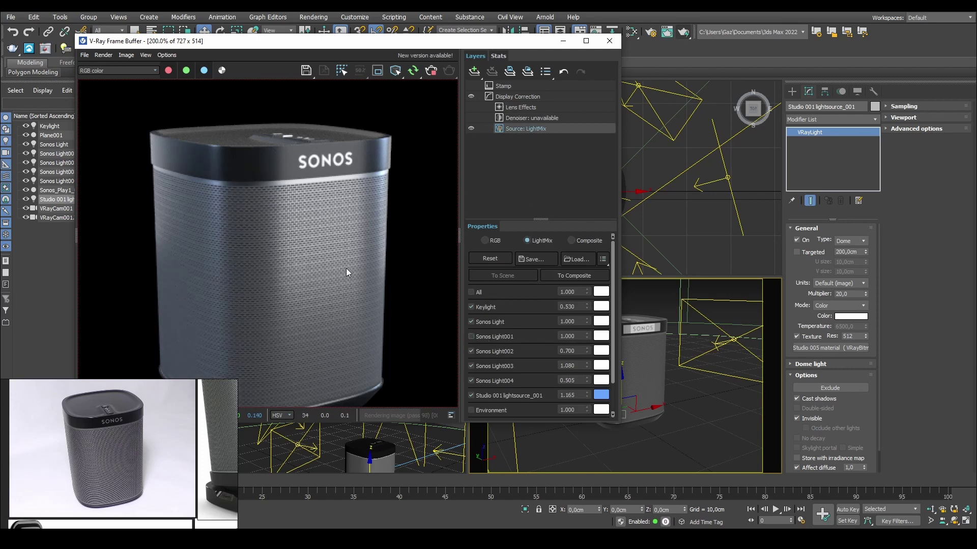
scroll(345, 267, down, 1)
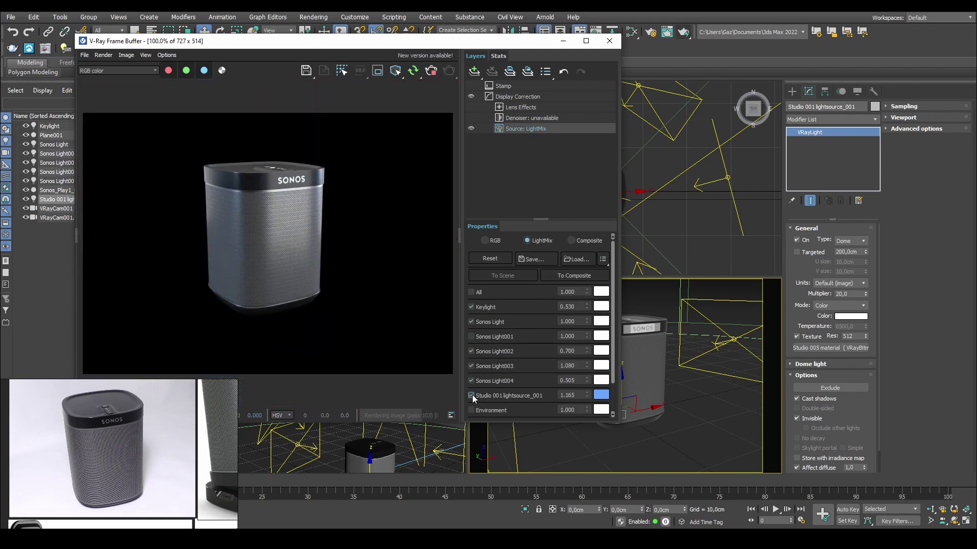
scroll(473, 395, down, 2)
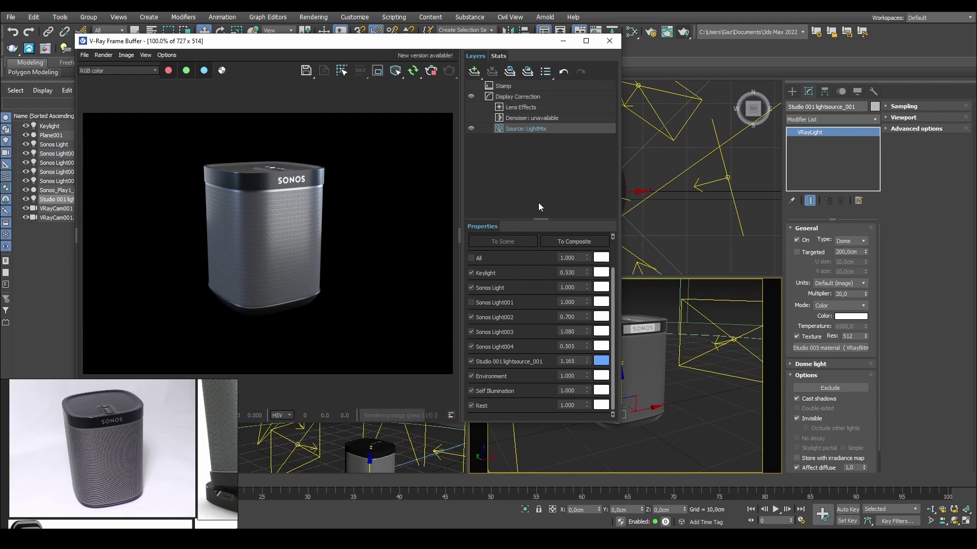
scroll(333, 168, up, 1)
scroll(298, 172, down, 1)
drag(375, 46, 436, 41)
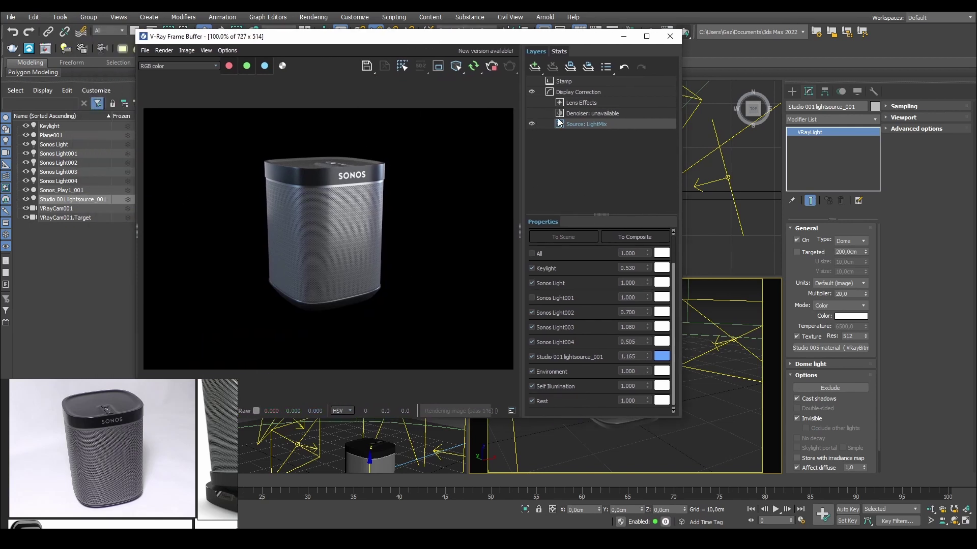
Add a Background layer to the VFB Layers panel
click(594, 168)
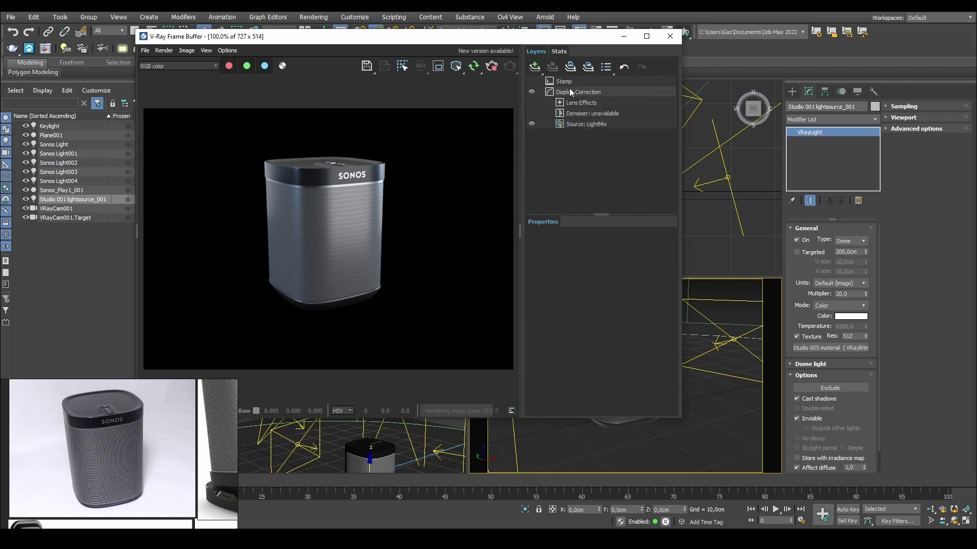
click(535, 66)
click(532, 68)
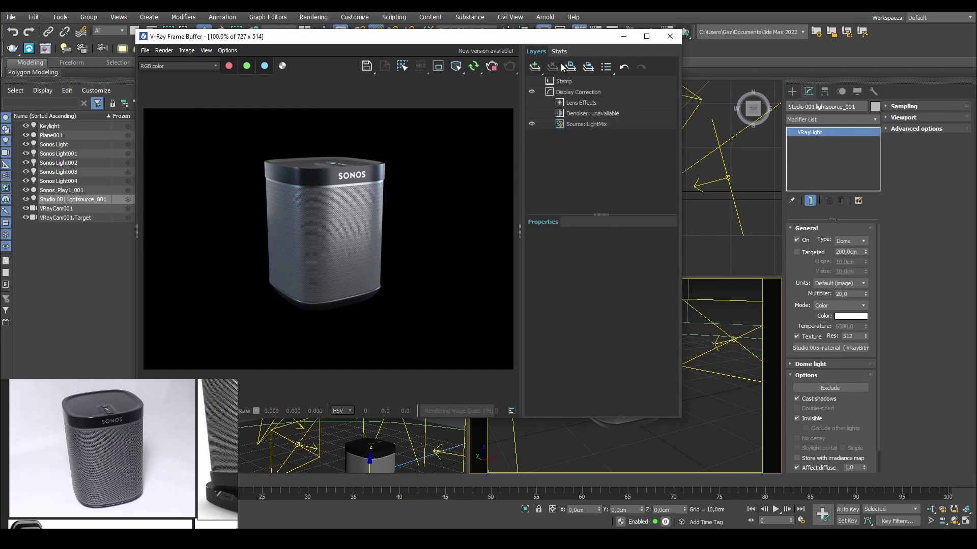
click(532, 69)
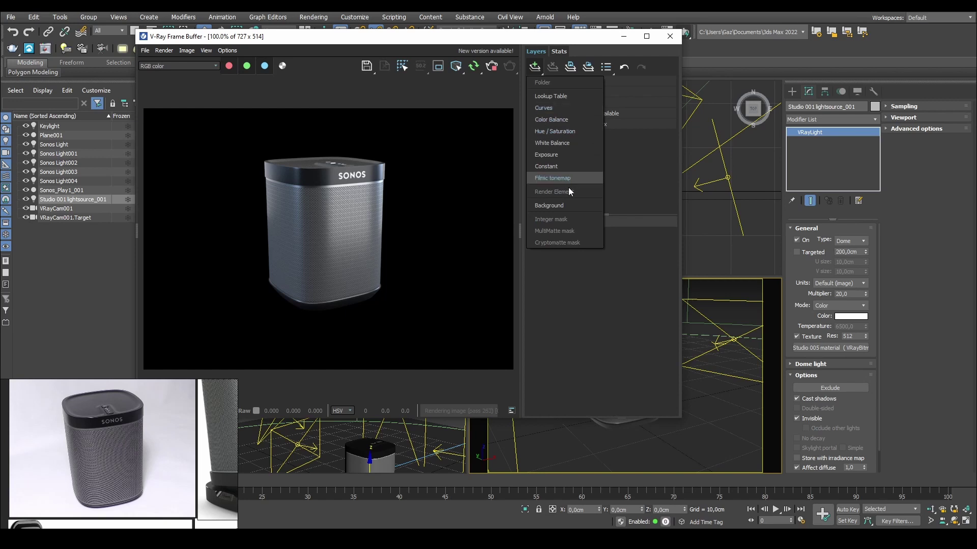
click(563, 206)
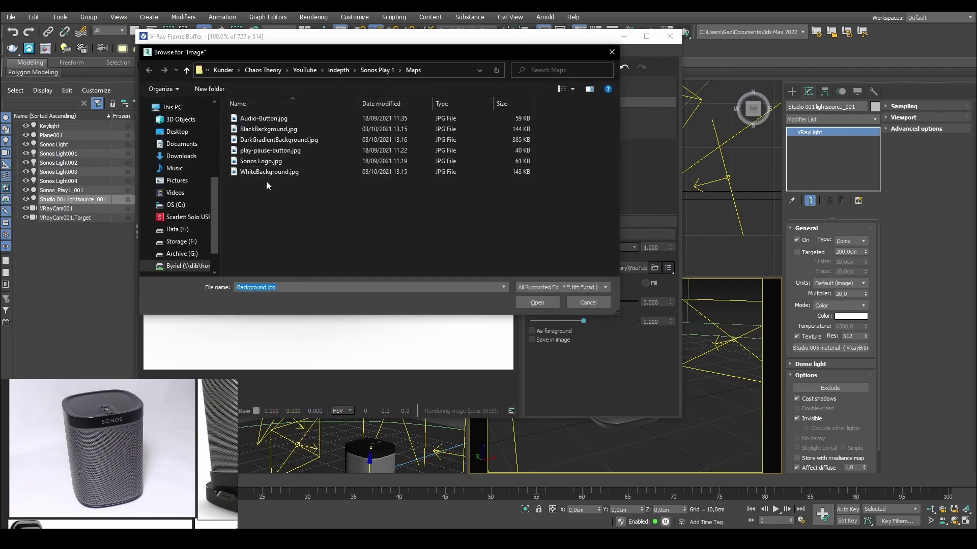
Load DarkGradientBackground.jpg as the Background layer's image
click(262, 174)
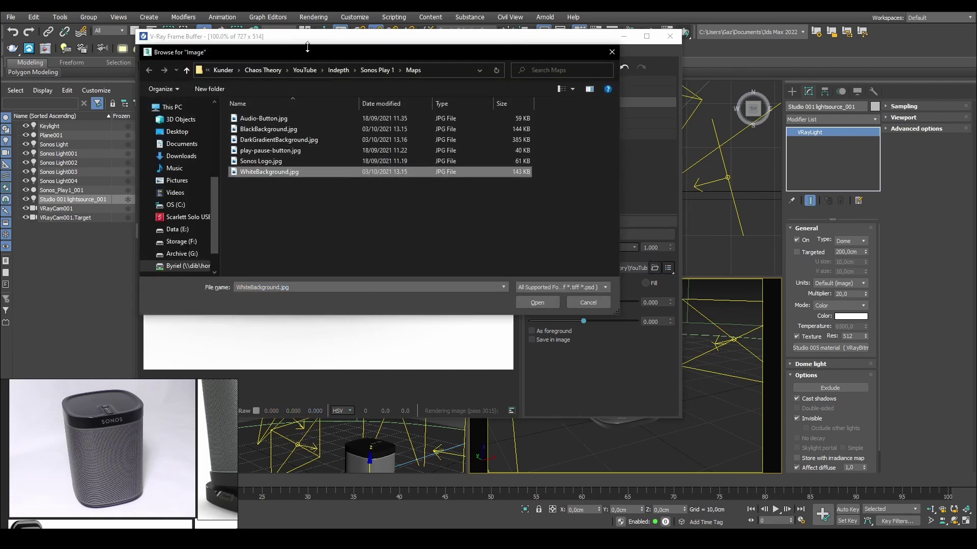
drag(262, 48, 159, 38)
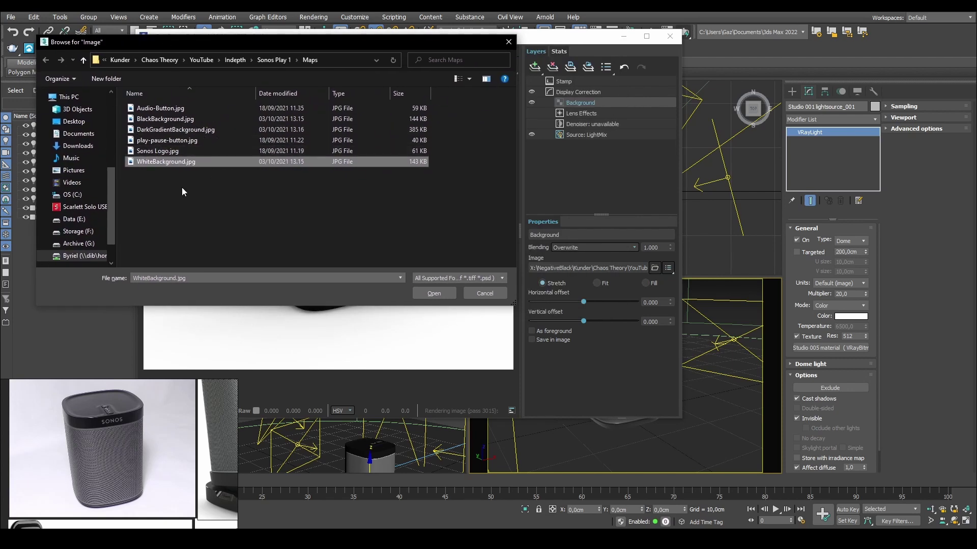
drag(294, 44, 267, 80)
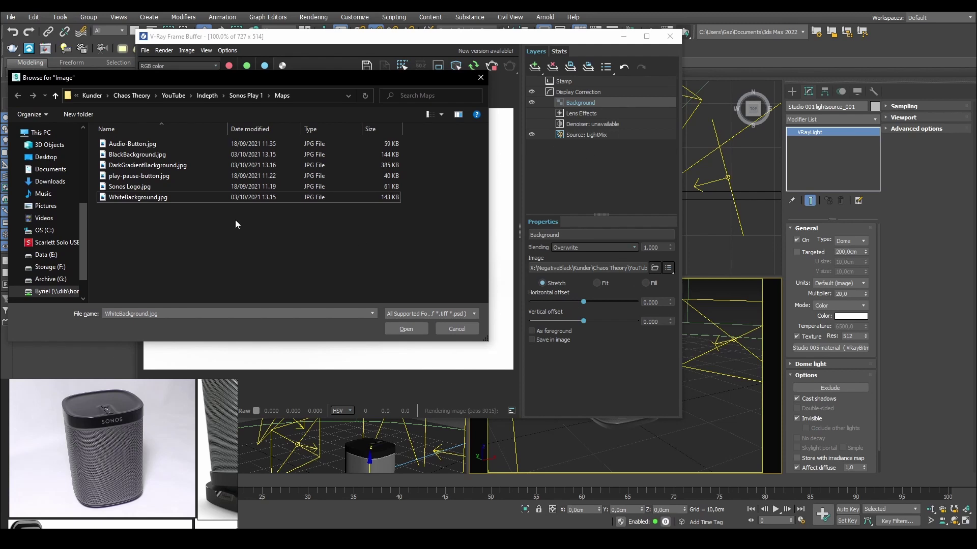
click(163, 166)
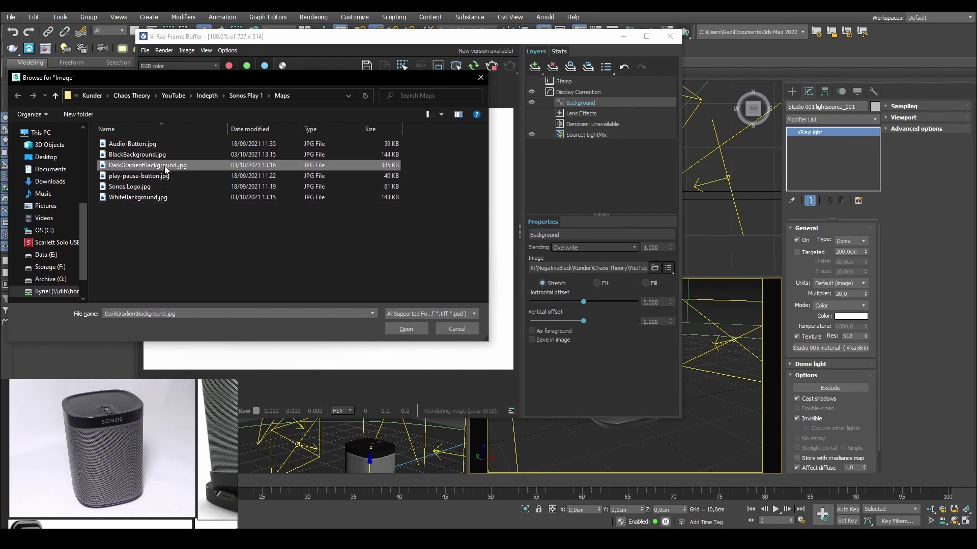
click(406, 329)
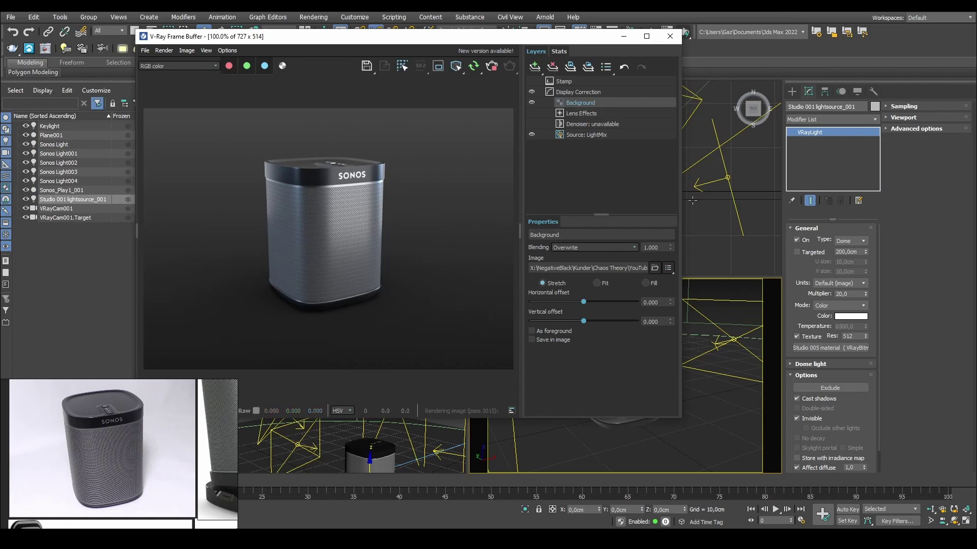
scroll(310, 194, up, 1)
scroll(341, 297, up, 1)
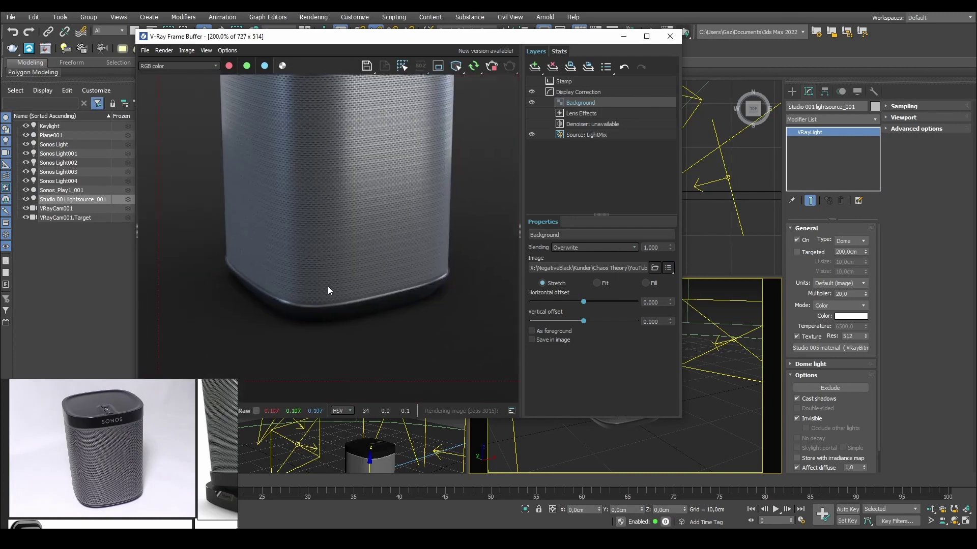
scroll(345, 282, down, 2)
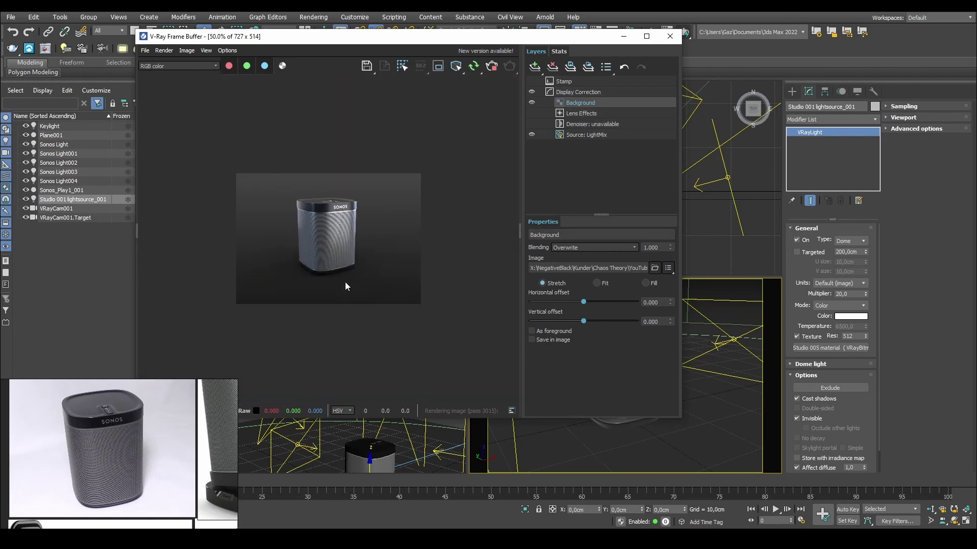
scroll(345, 282, up, 1)
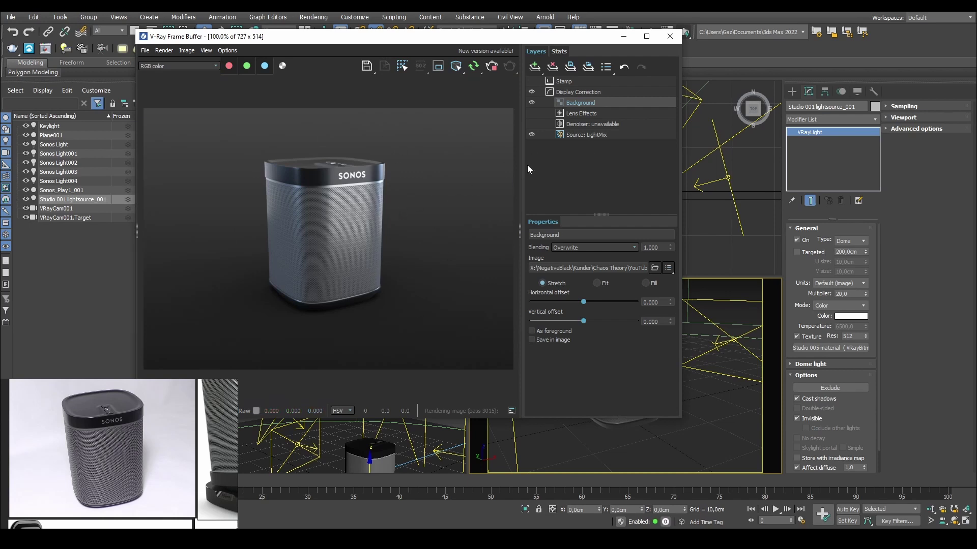
scroll(344, 241, up, 1)
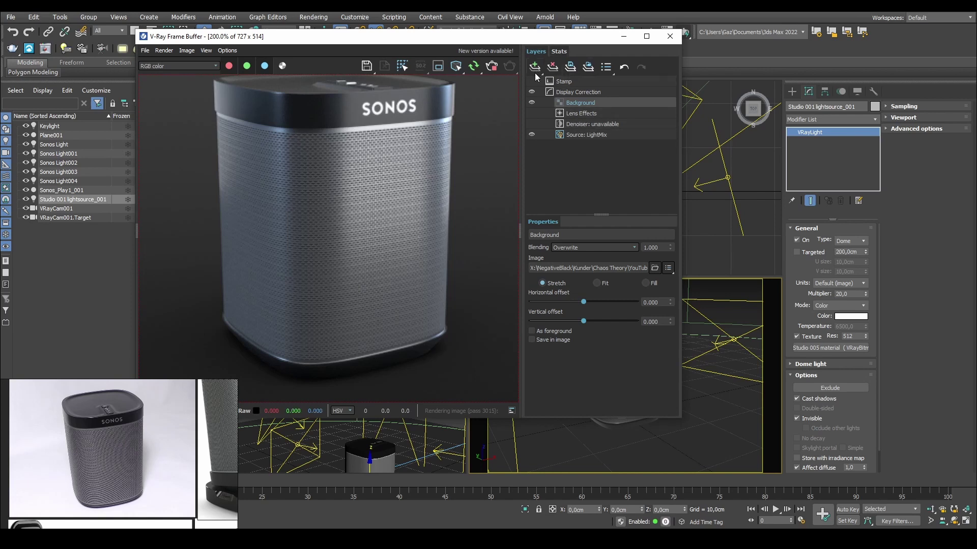
scroll(343, 152, down, 1)
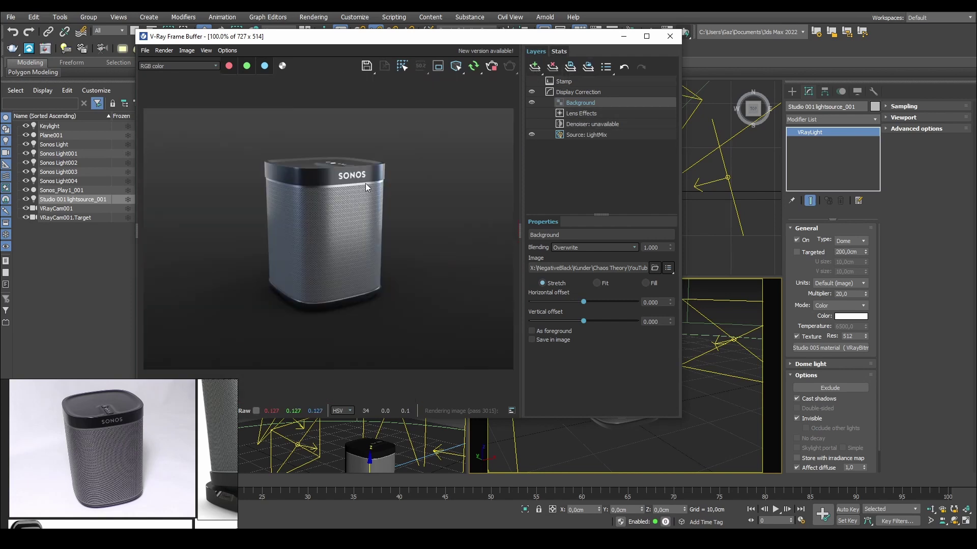
Add a Filmic tonemap layer below Background and compare the render with it on and off
click(534, 67)
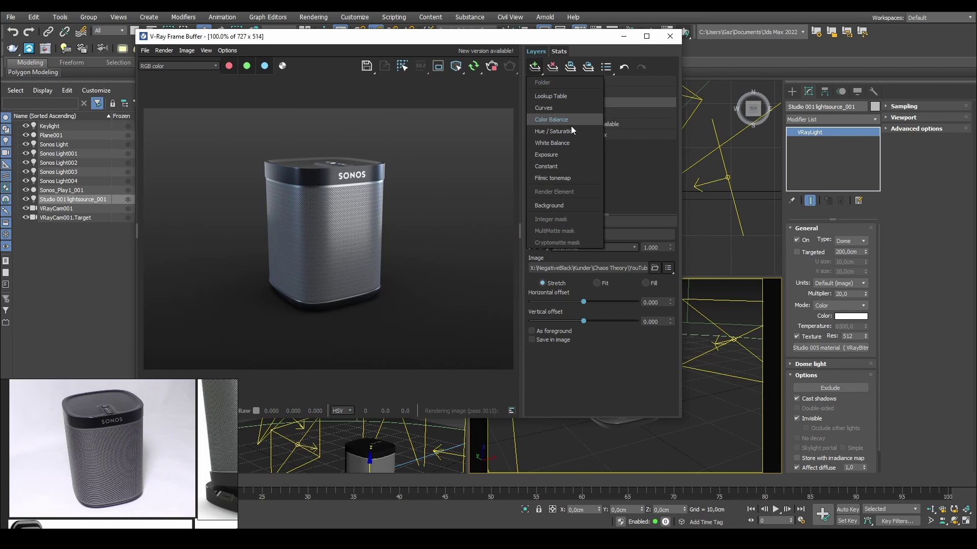
click(567, 179)
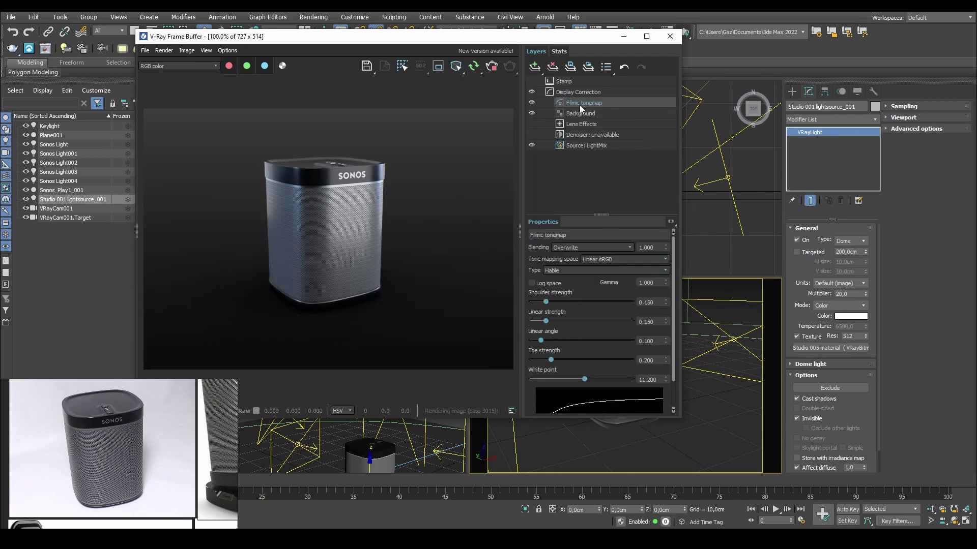
drag(580, 106, 581, 120)
click(530, 103)
click(530, 103)
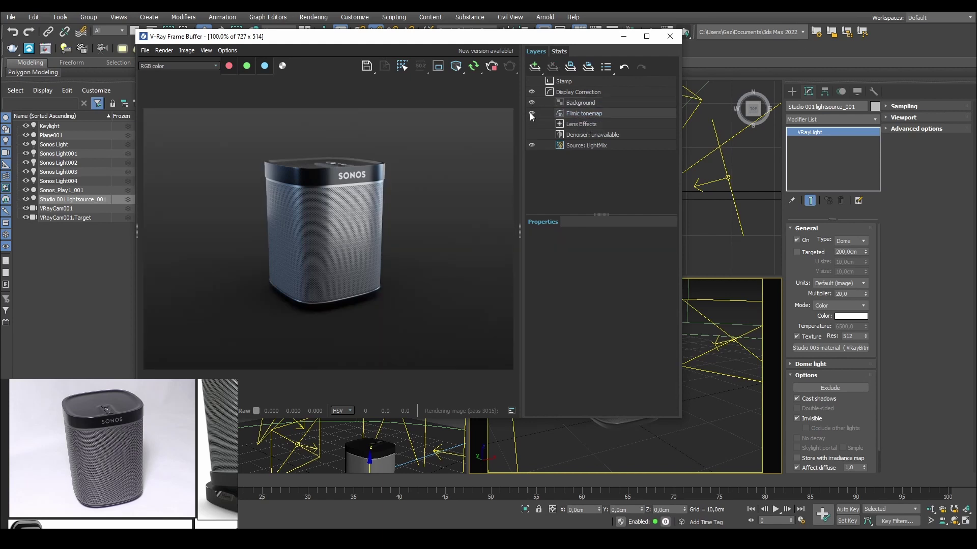
click(584, 113)
click(531, 114)
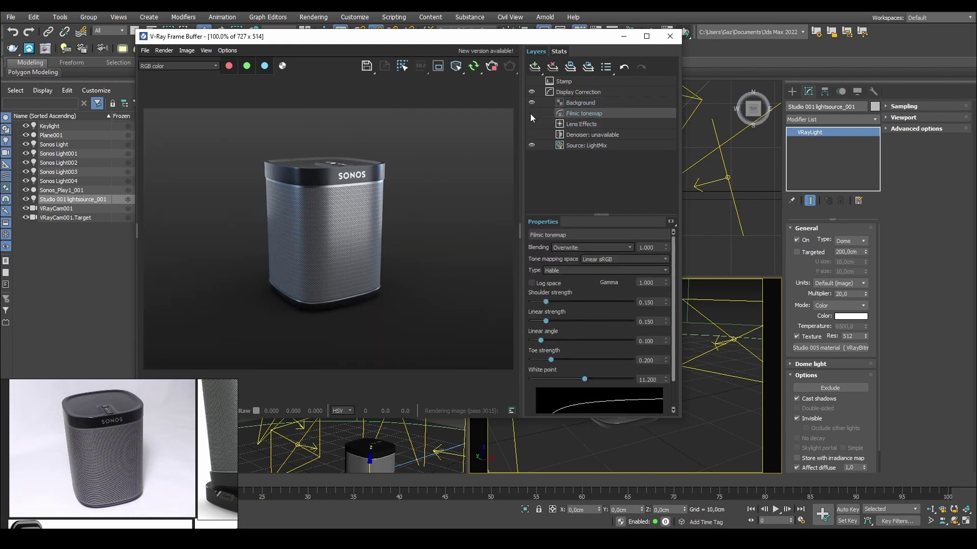
click(531, 114)
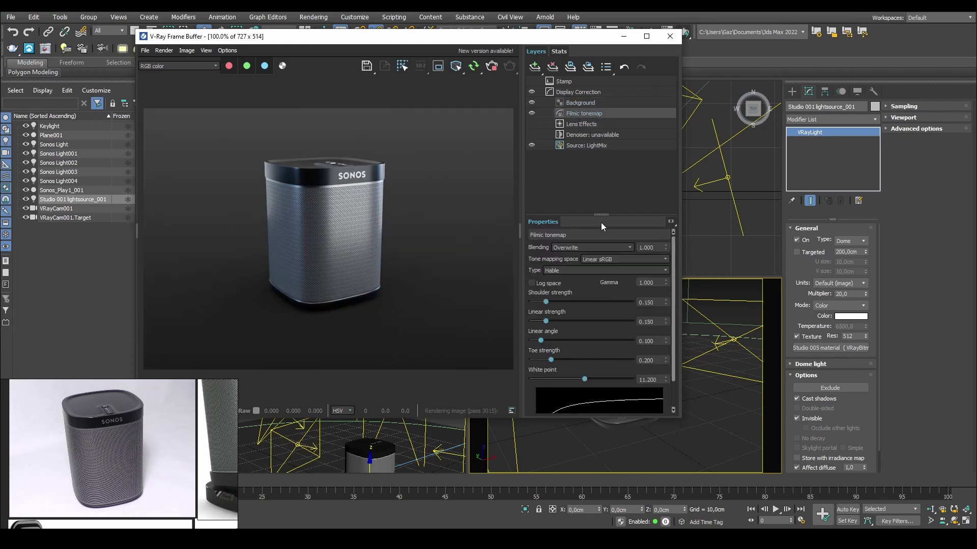
Tune the Filmic curve to Shoulder strength 0.198 and Linear strength 0.091
click(549, 302)
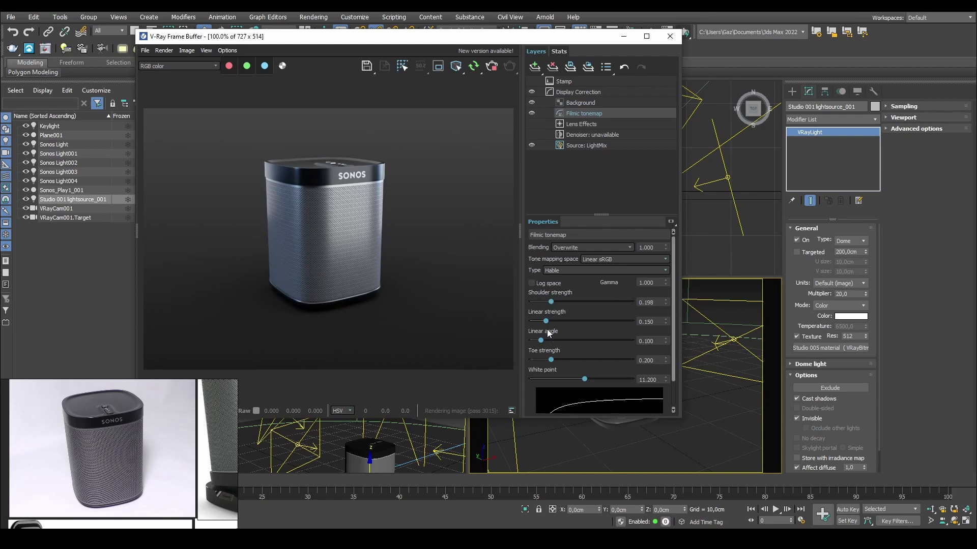
drag(545, 321, 617, 380)
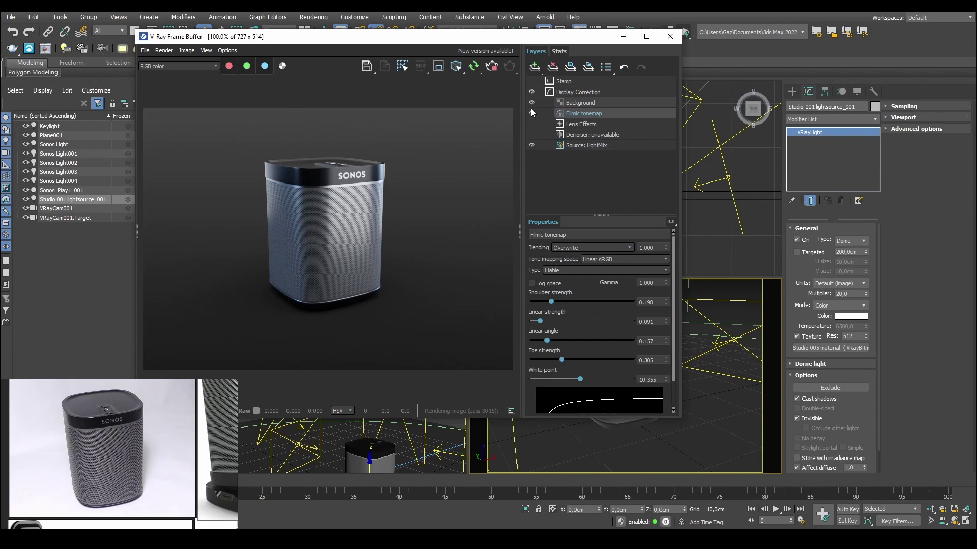
scroll(291, 260, up, 1)
scroll(311, 249, down, 2)
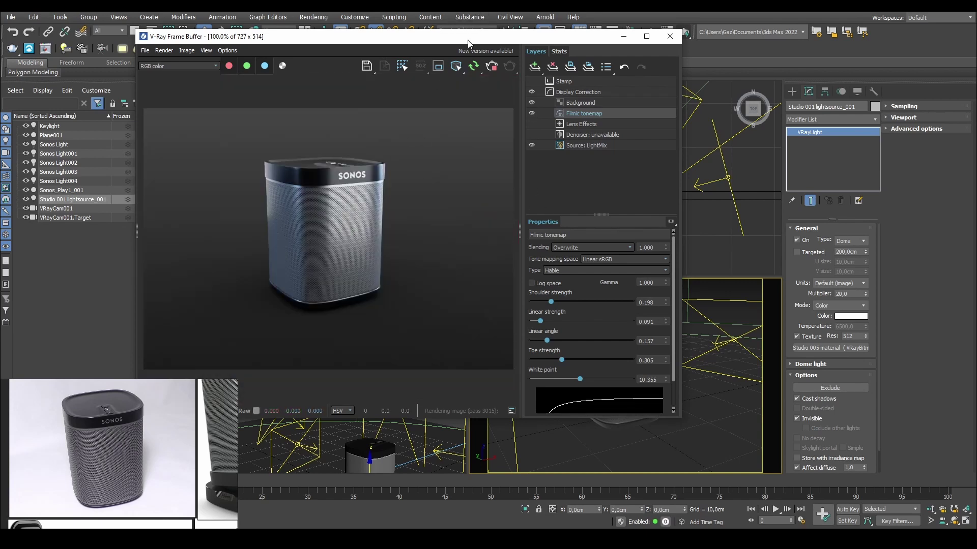
drag(467, 40, 533, 31)
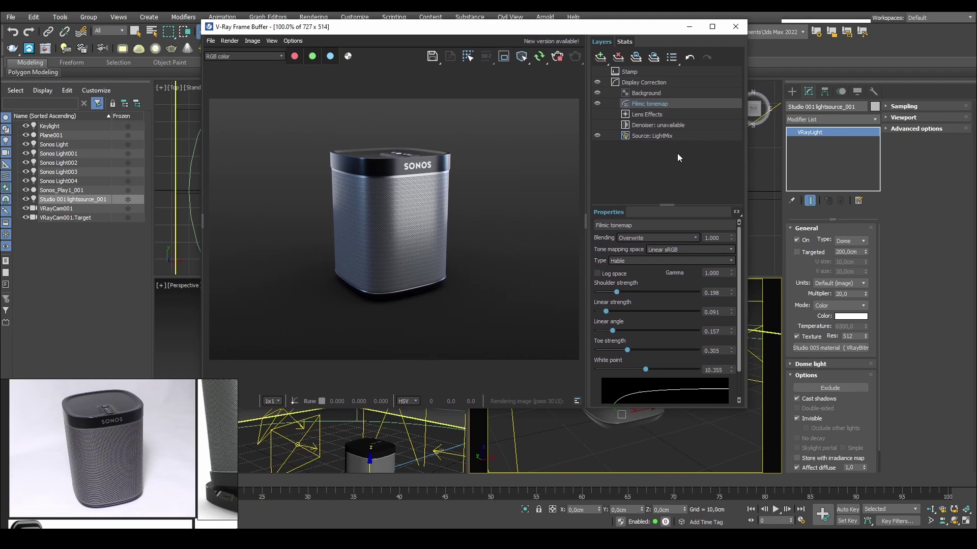
click(597, 104)
Compare Sonos Light on and off in the LightMix, then dim its multiplier to 0.595
drag(464, 23, 465, 29)
click(676, 143)
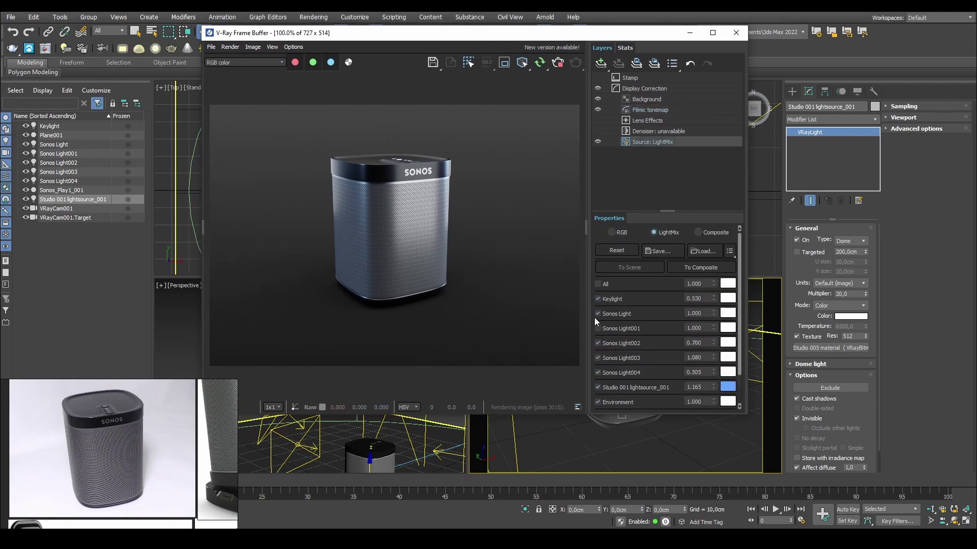
click(598, 314)
click(599, 313)
click(707, 313)
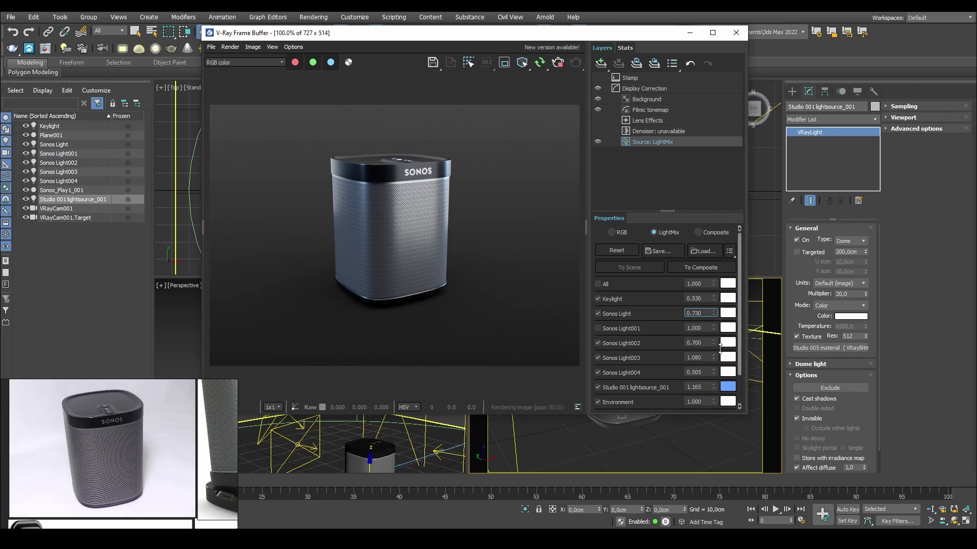
drag(720, 347, 721, 364)
scroll(408, 173, up, 1)
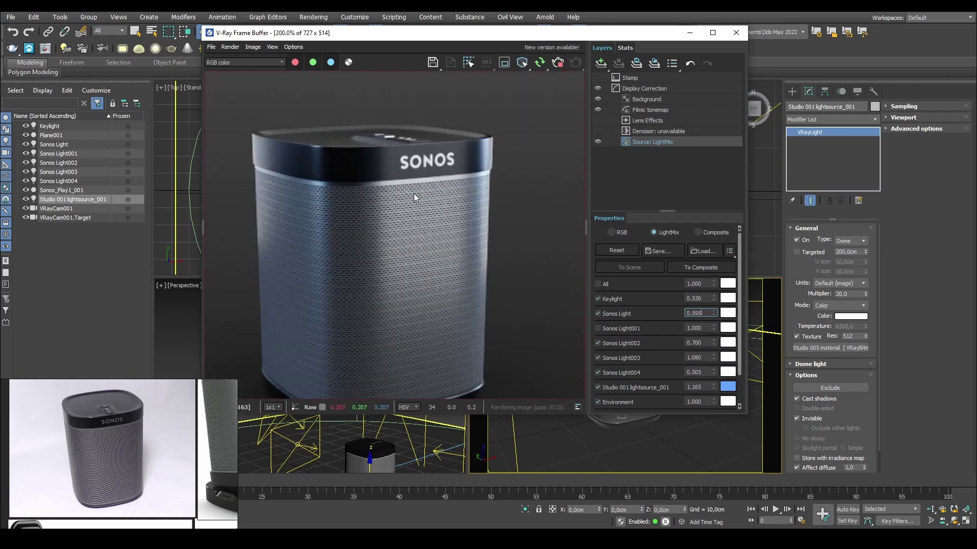
scroll(414, 178, down, 1)
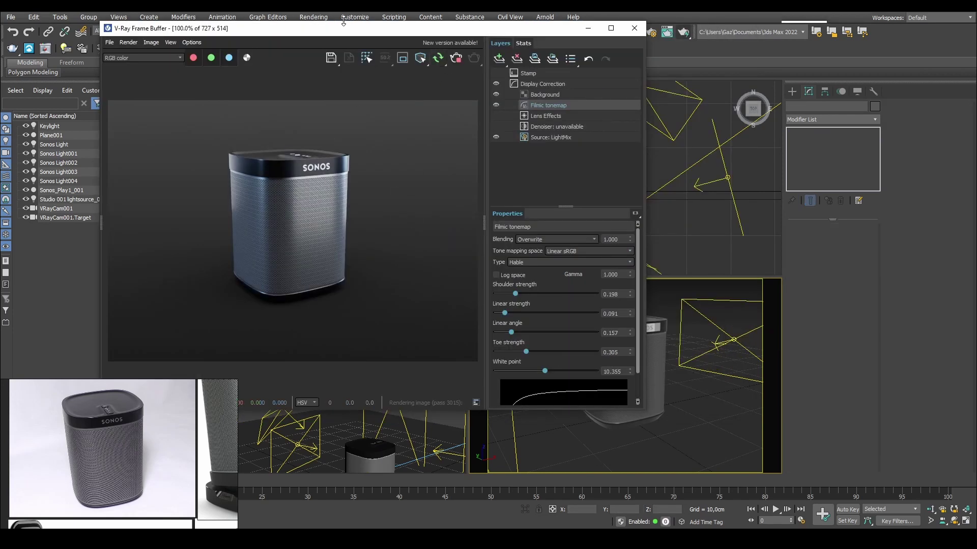
drag(352, 28, 340, 54)
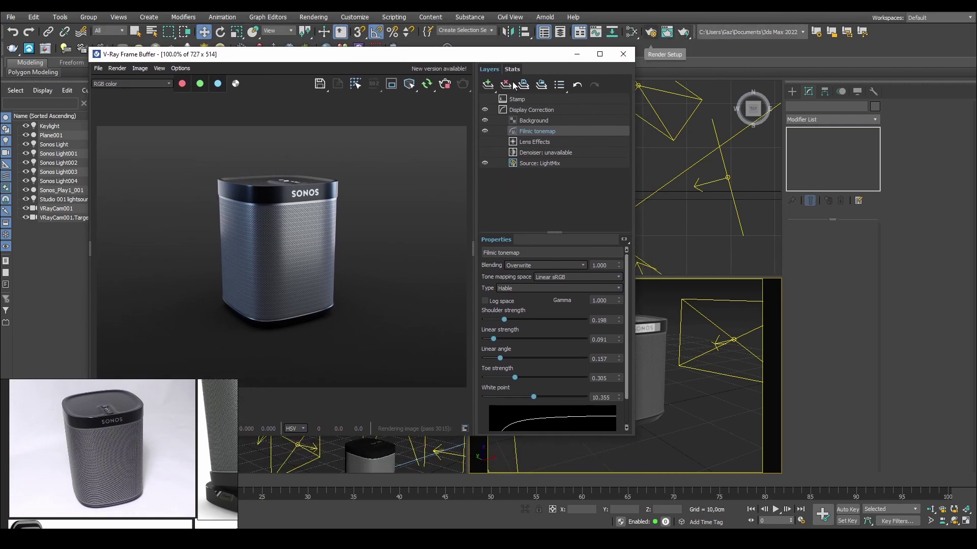
Stop the progressive render and open Render Setup on the V-Ray tab
click(446, 86)
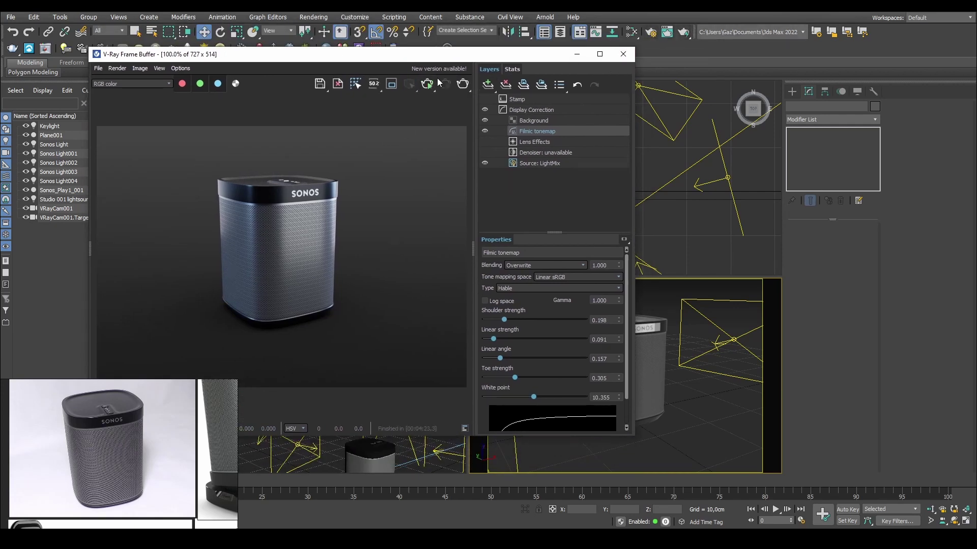
click(650, 33)
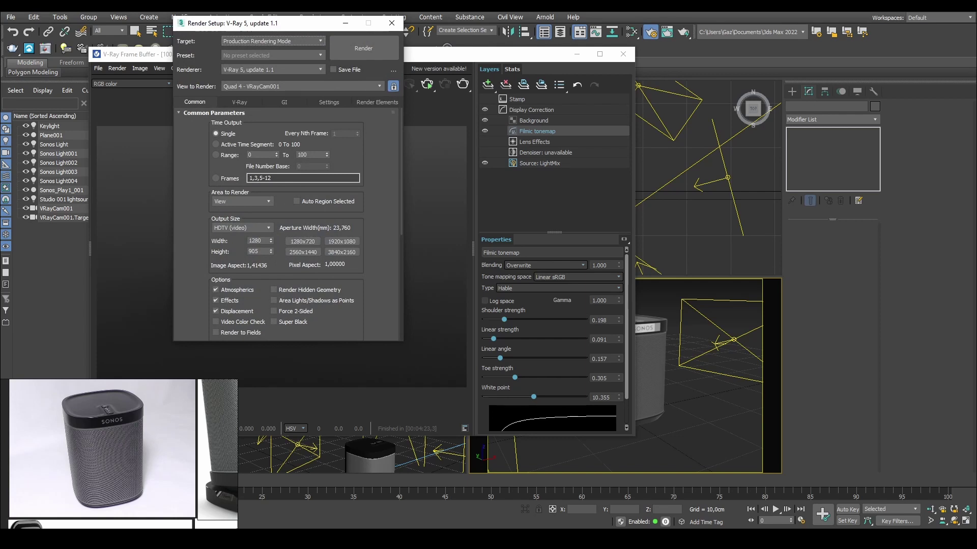
drag(267, 28, 458, 43)
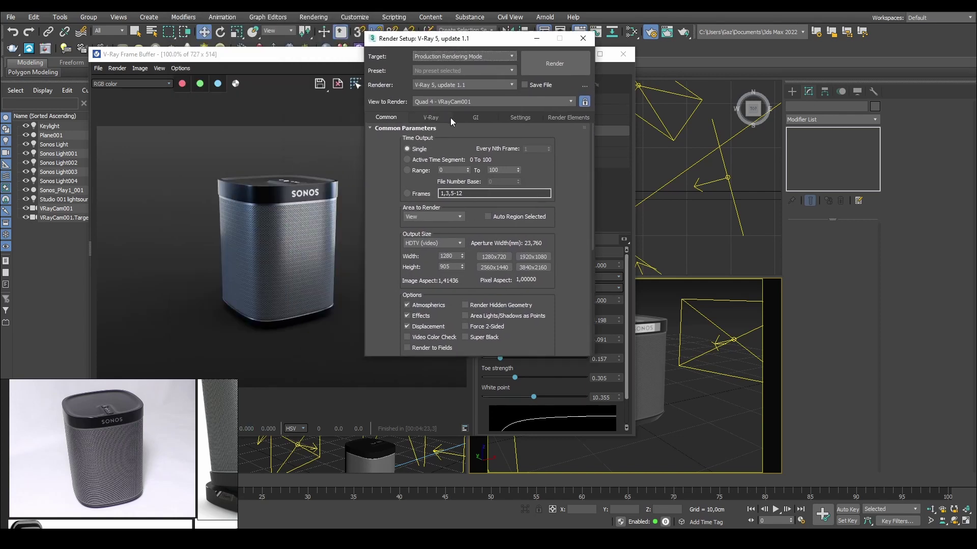
click(430, 127)
click(430, 121)
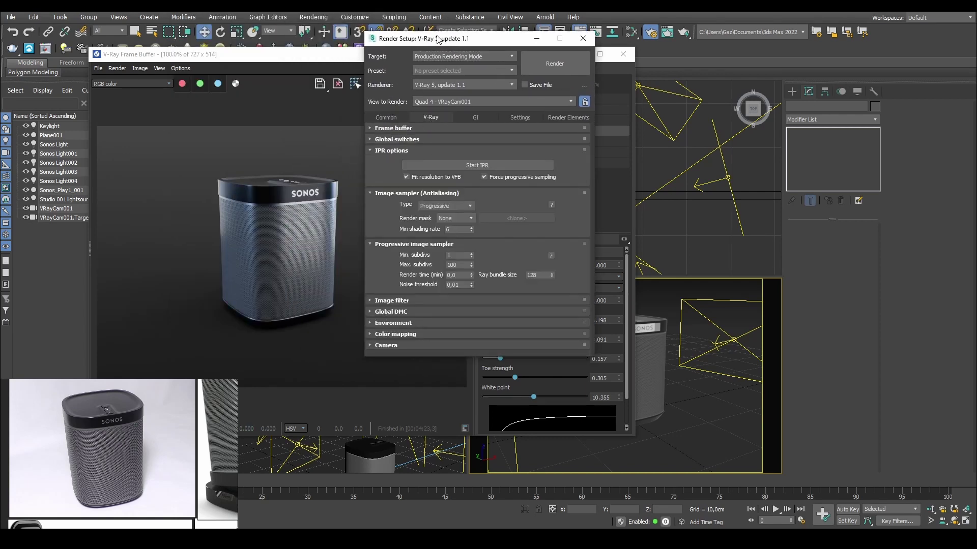
mouse_move(436, 40)
mouse_down()
mouse_move(444, 46)
mouse_move(436, 51)
mouse_up()
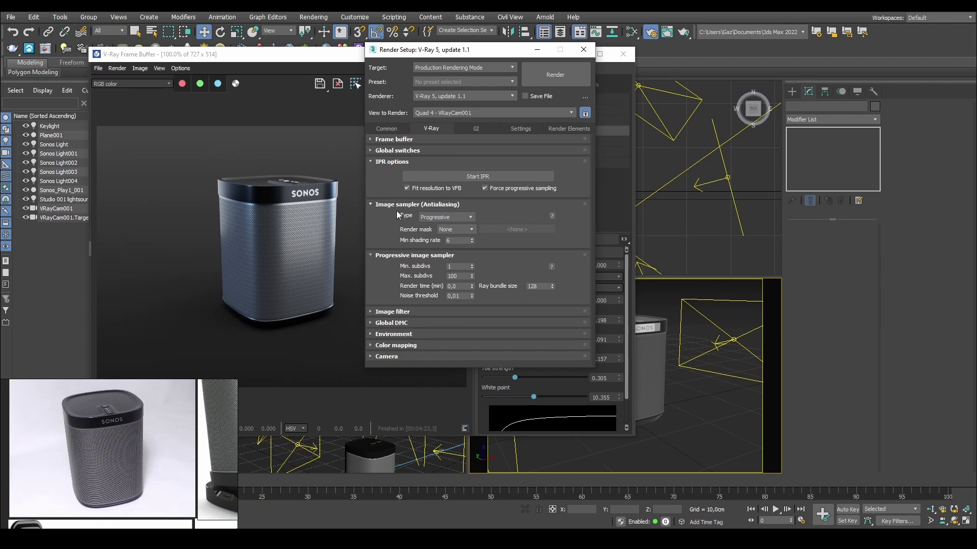
Open the Image sampler Type list showing Bucket and Progressive
click(436, 217)
click(442, 217)
mouse_move(447, 219)
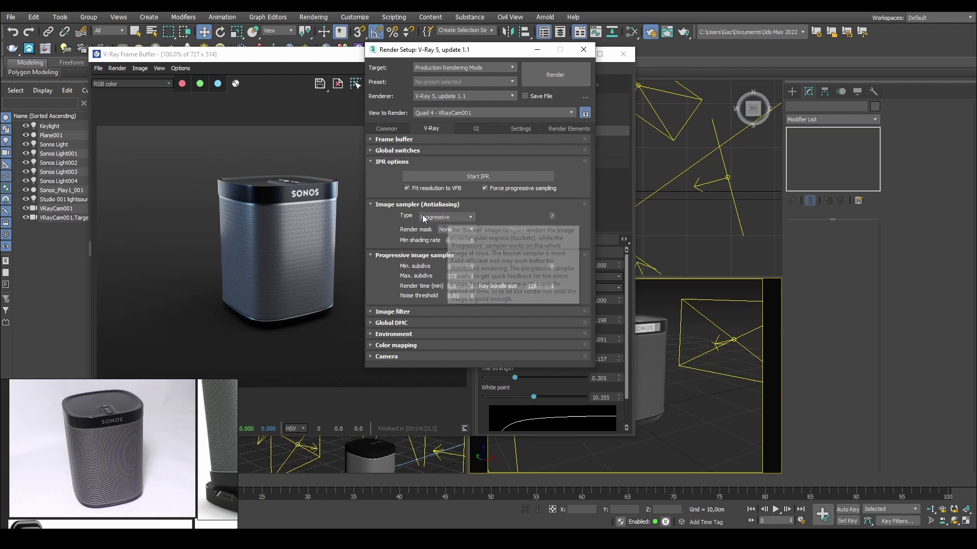
click(439, 218)
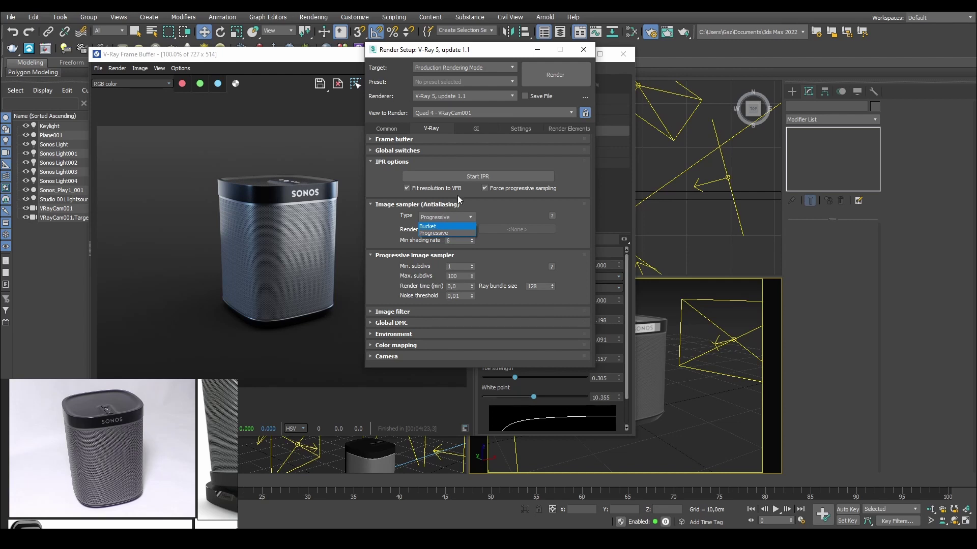
Choose Bucket as the image sampler type and run a test render of the speaker
click(428, 226)
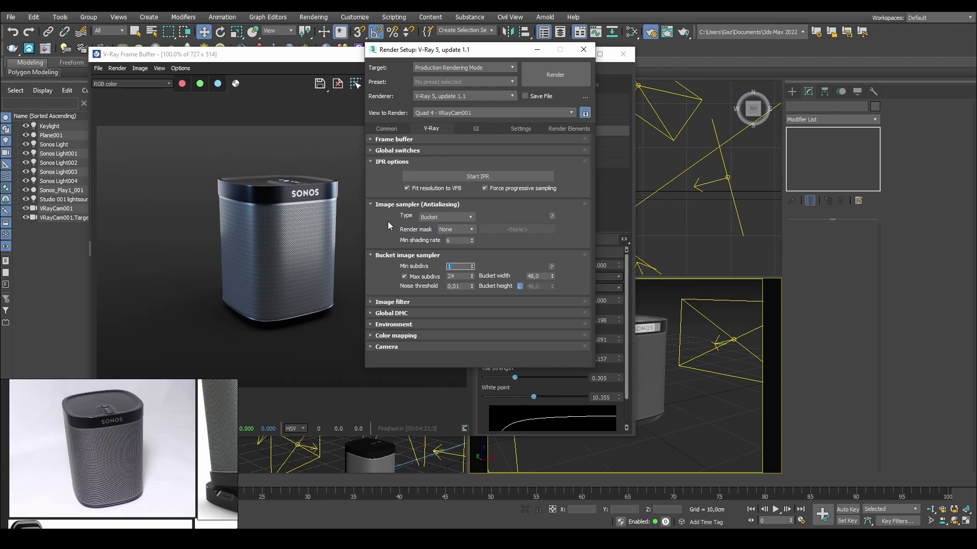
drag(432, 51, 656, 46)
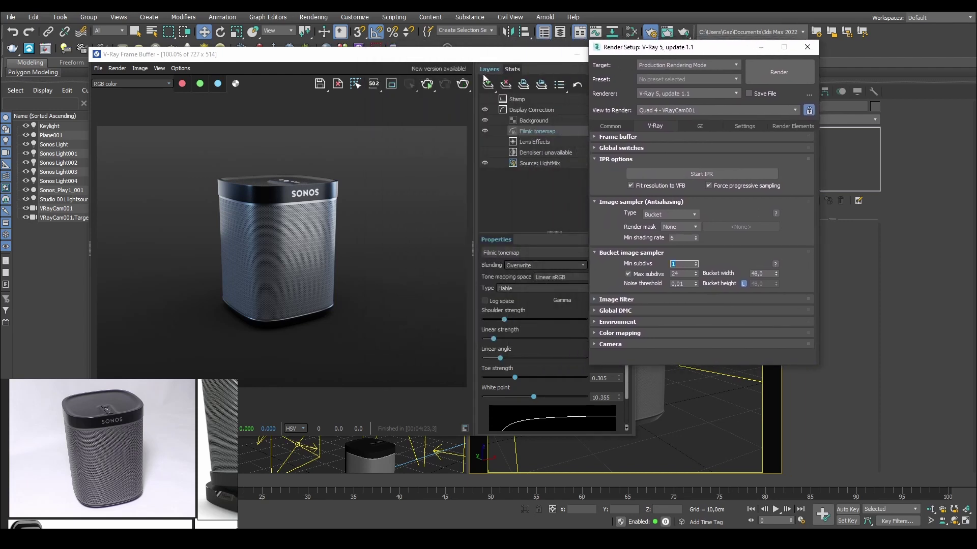
click(463, 84)
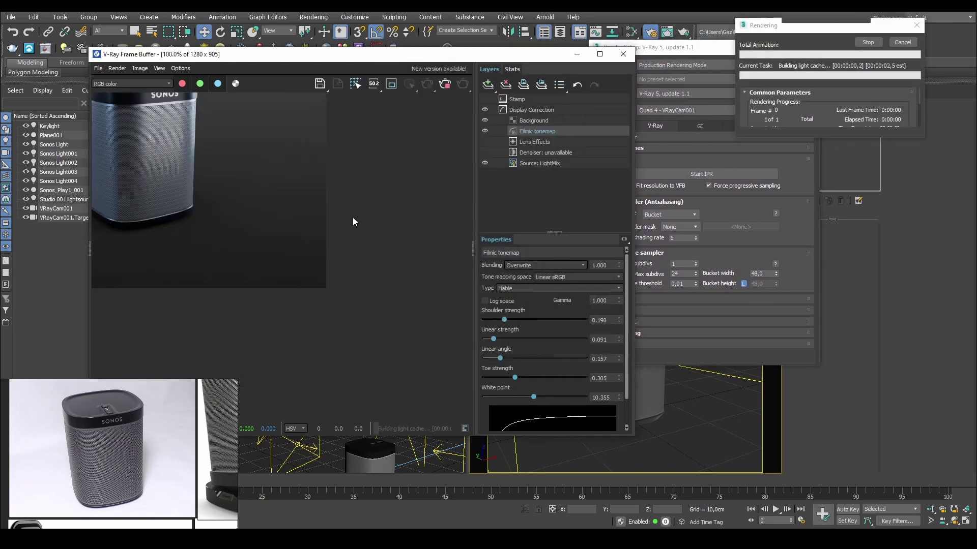
scroll(356, 171, down, 2)
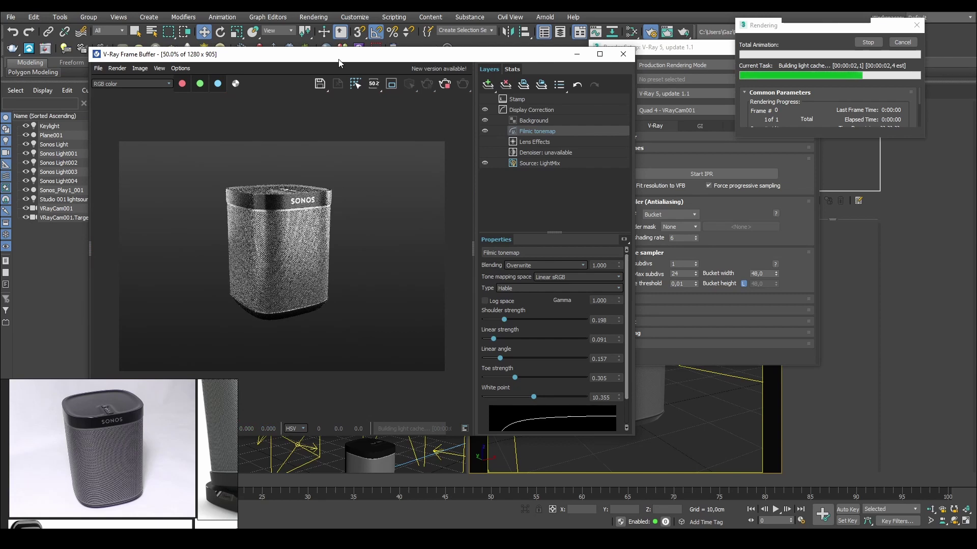
drag(338, 60, 382, 55)
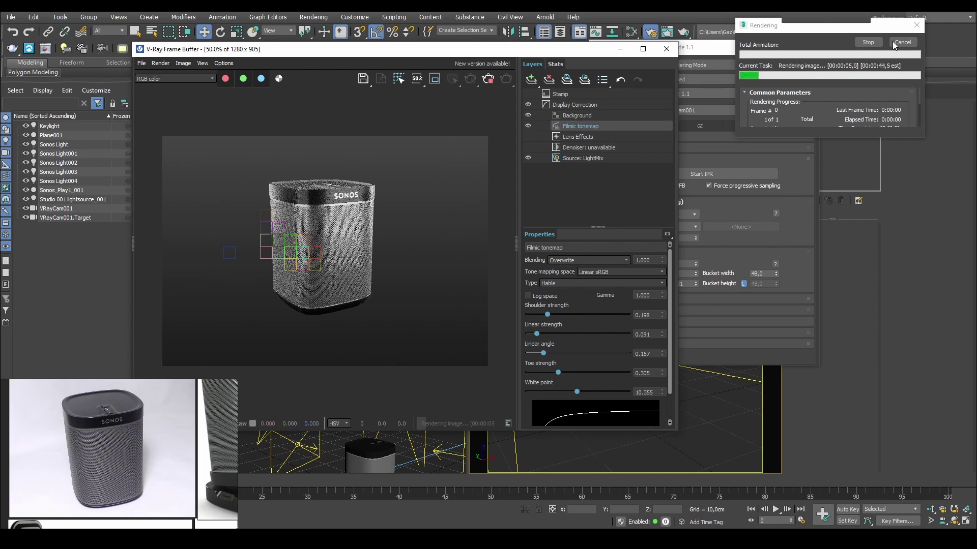
scroll(278, 273, up, 2)
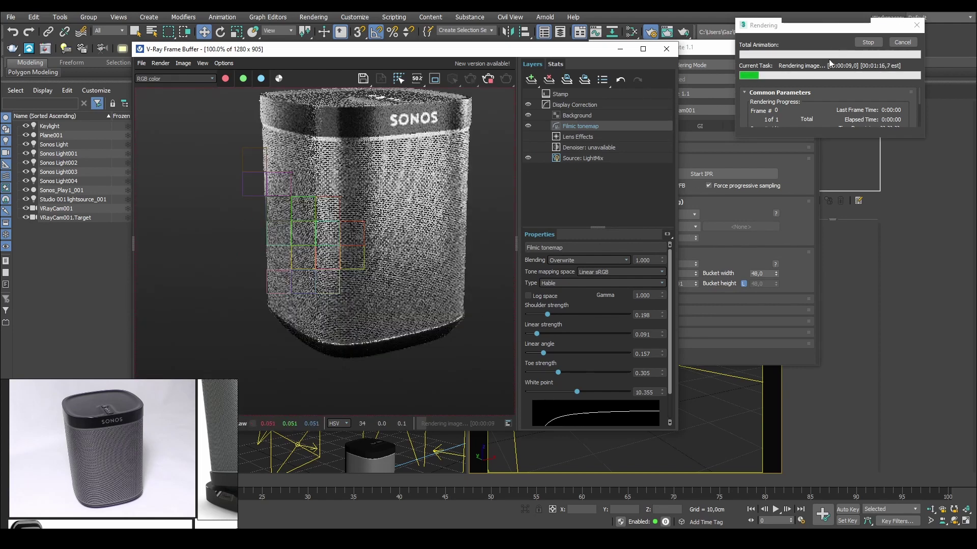
drag(574, 53, 533, 51)
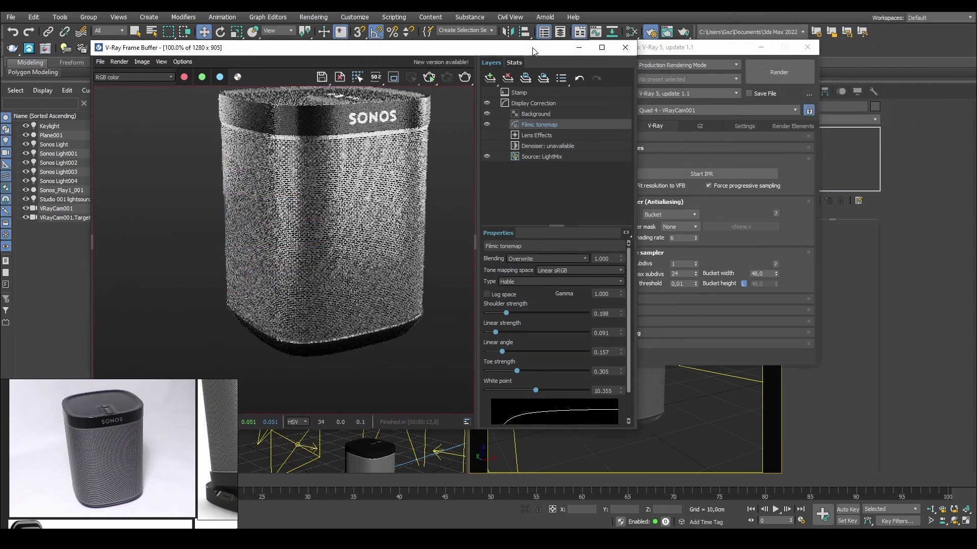
click(717, 214)
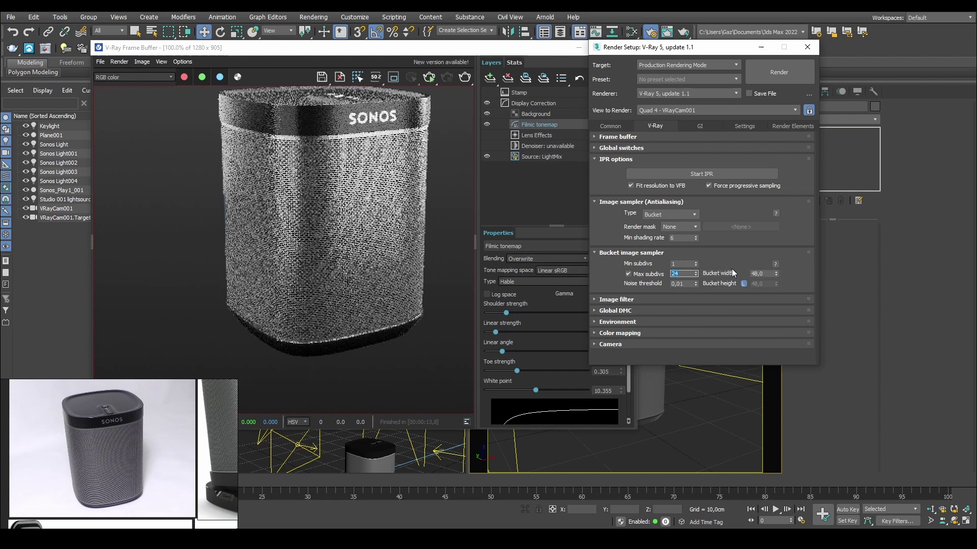
Set Bucket Max subdivs to 6, start a render, and cancel it partway
double_click(672, 273)
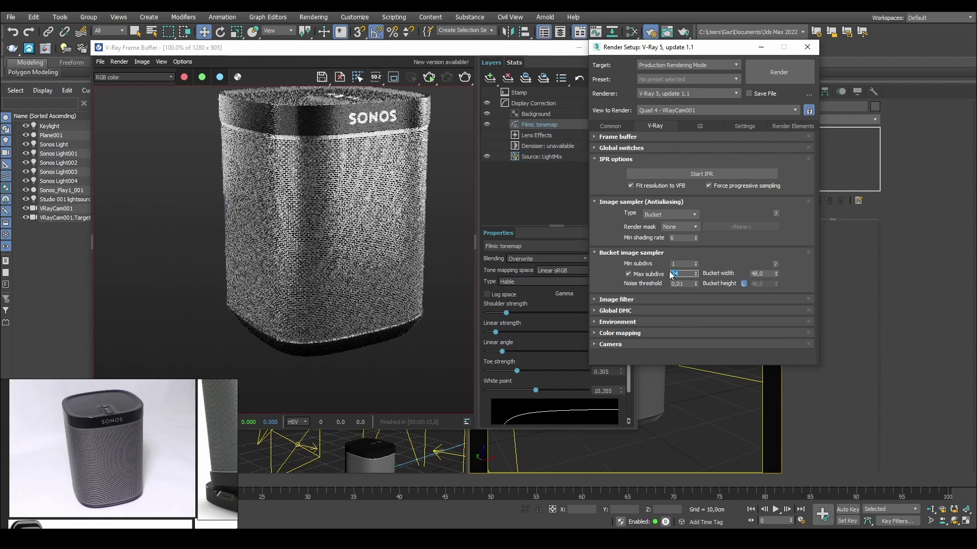
click(672, 215)
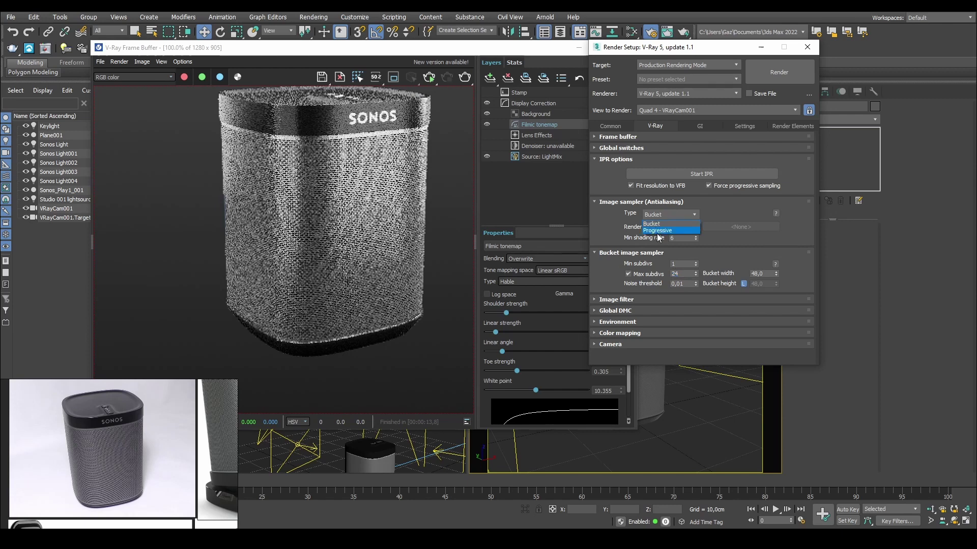
click(684, 274)
click(688, 274)
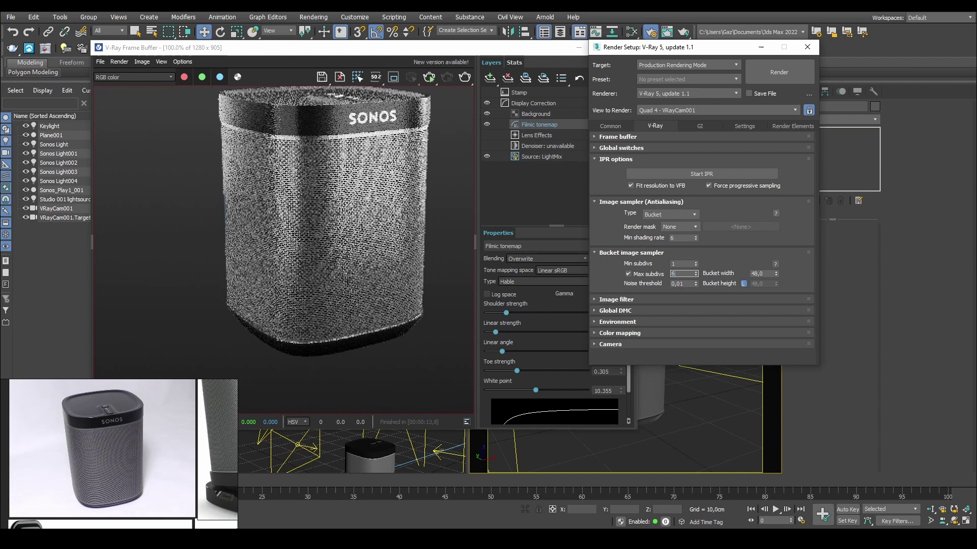
click(771, 76)
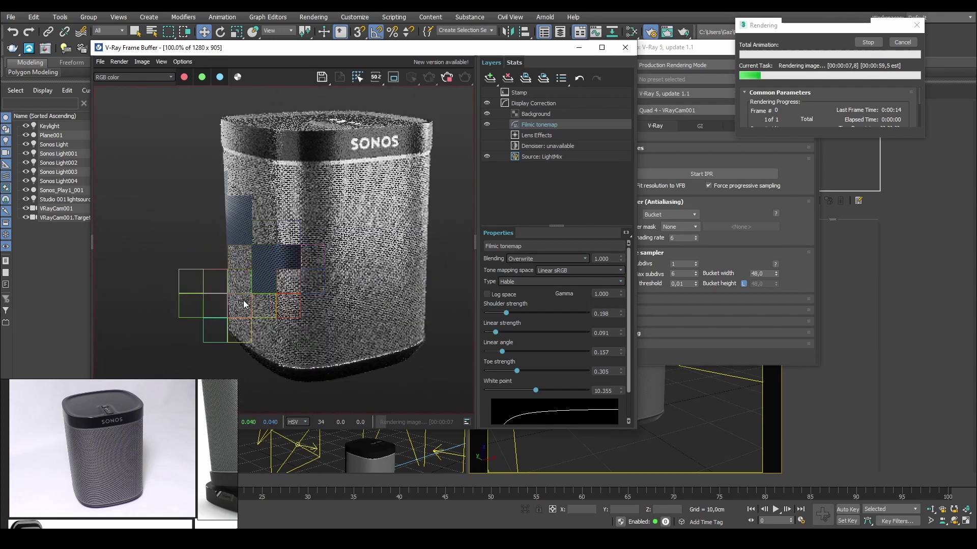
click(903, 43)
Return the image sampler to Progressive and enter 1 in the Render time field
click(674, 212)
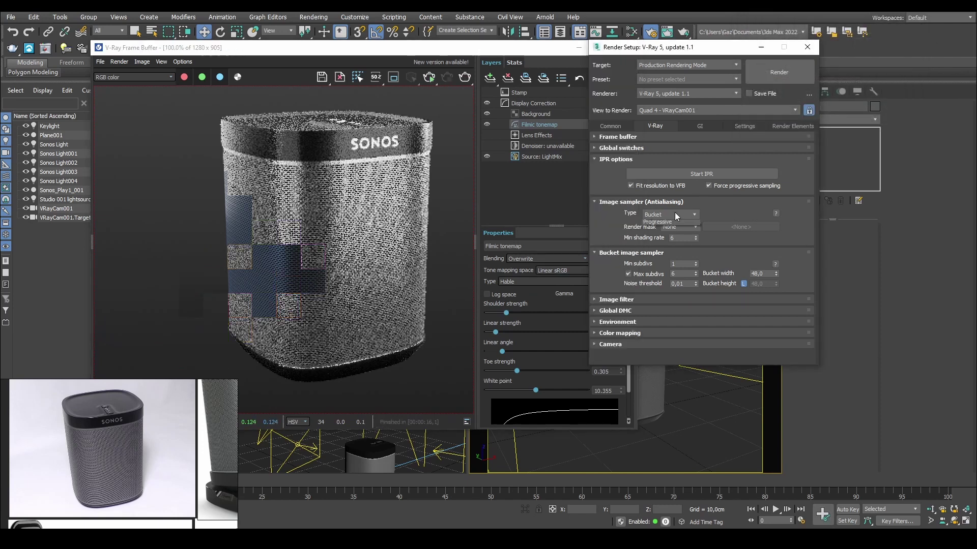
click(674, 214)
click(658, 230)
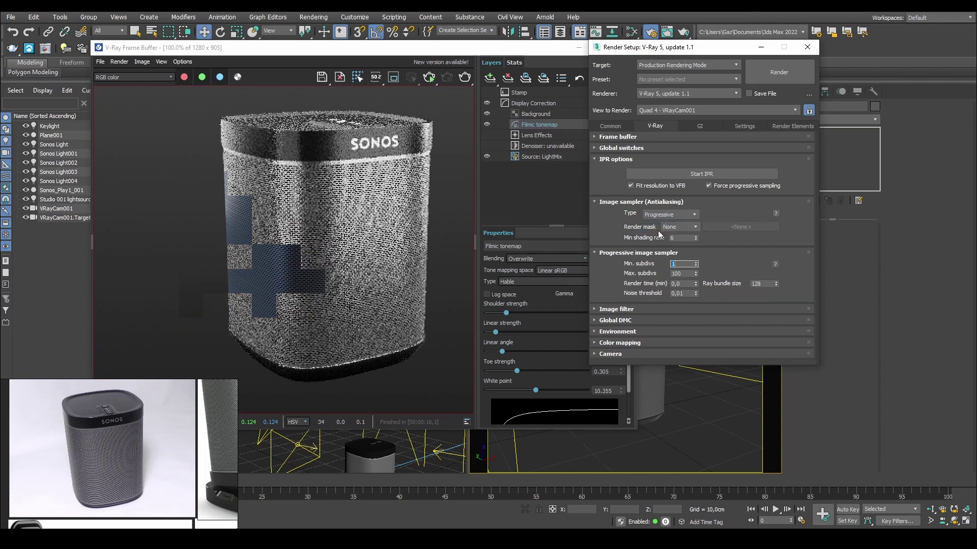
click(686, 273)
click(689, 285)
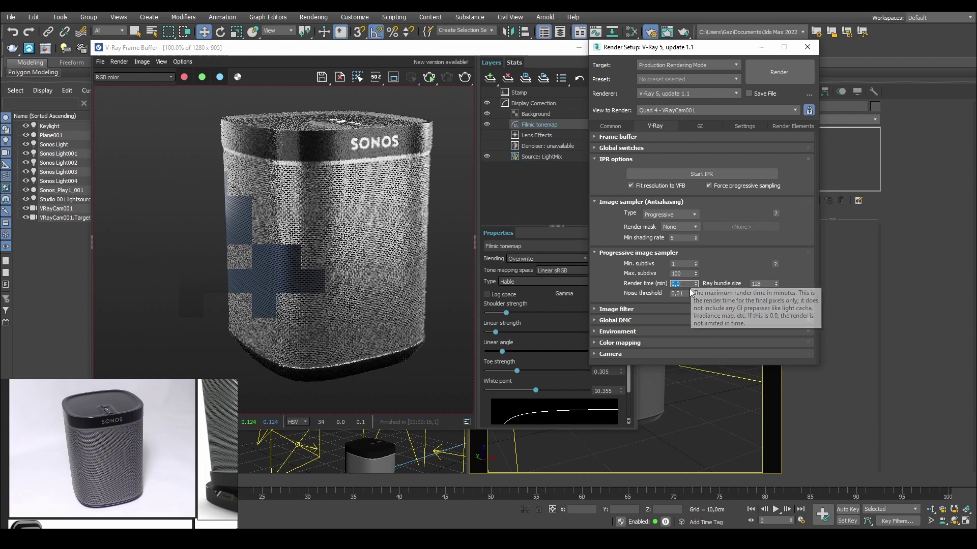
text(1)
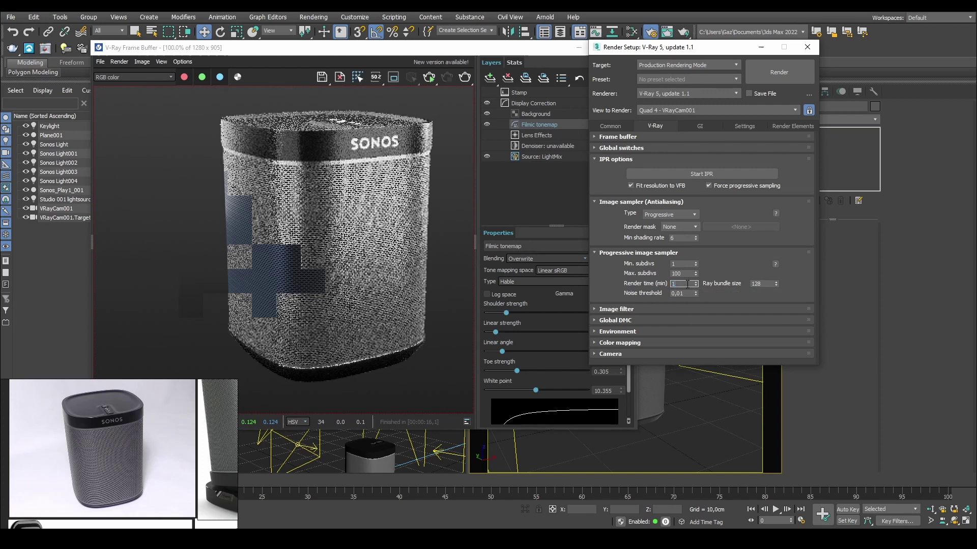
key(Return)
key(Return)
Leave the Noise threshold at 0.01 and collapse the IPR options rollout
click(681, 294)
click(686, 293)
key(BackSpace)
click(630, 282)
click(604, 160)
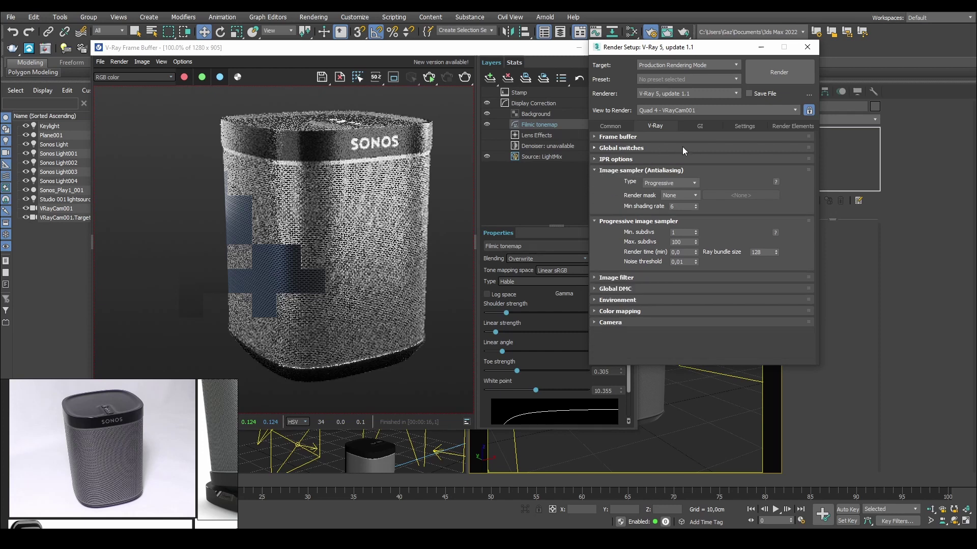
click(697, 124)
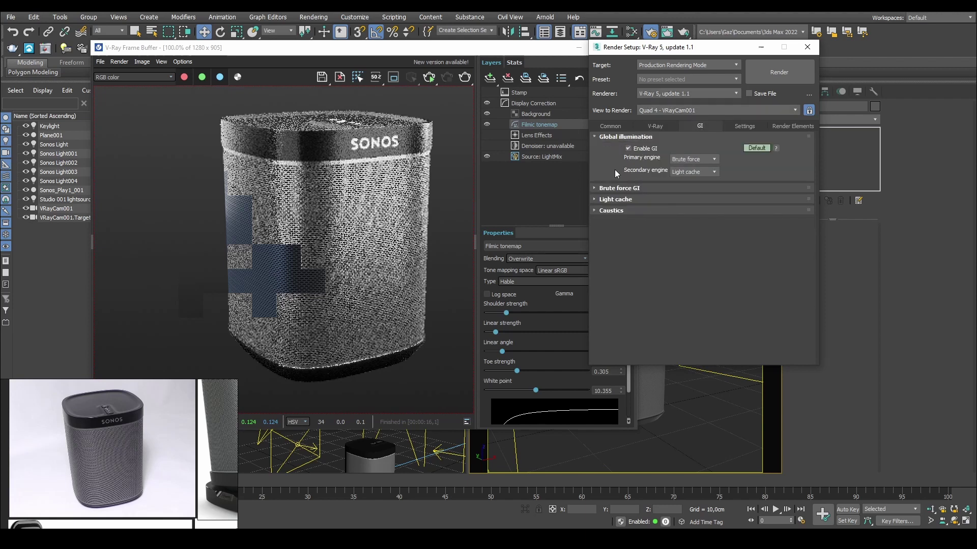
click(693, 172)
click(697, 155)
click(696, 160)
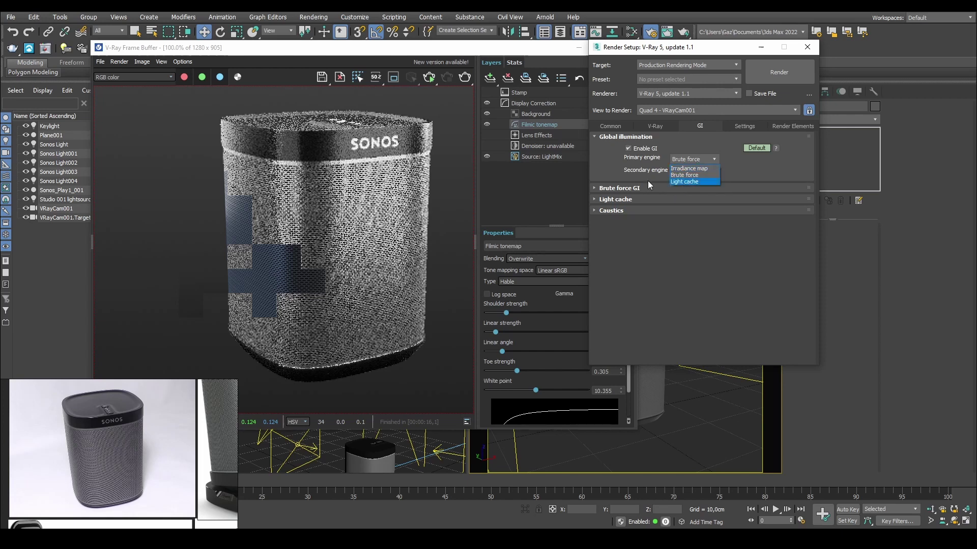
click(610, 173)
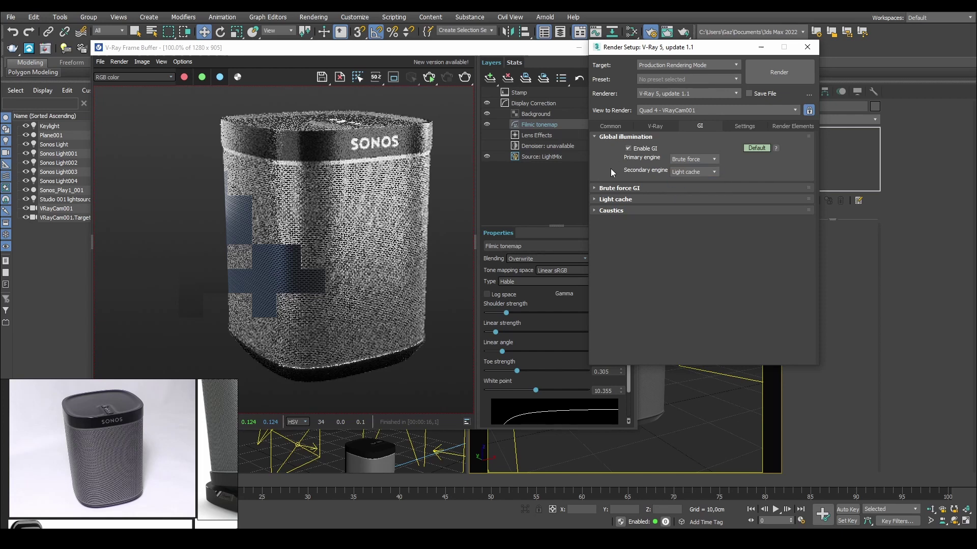
click(632, 188)
click(626, 215)
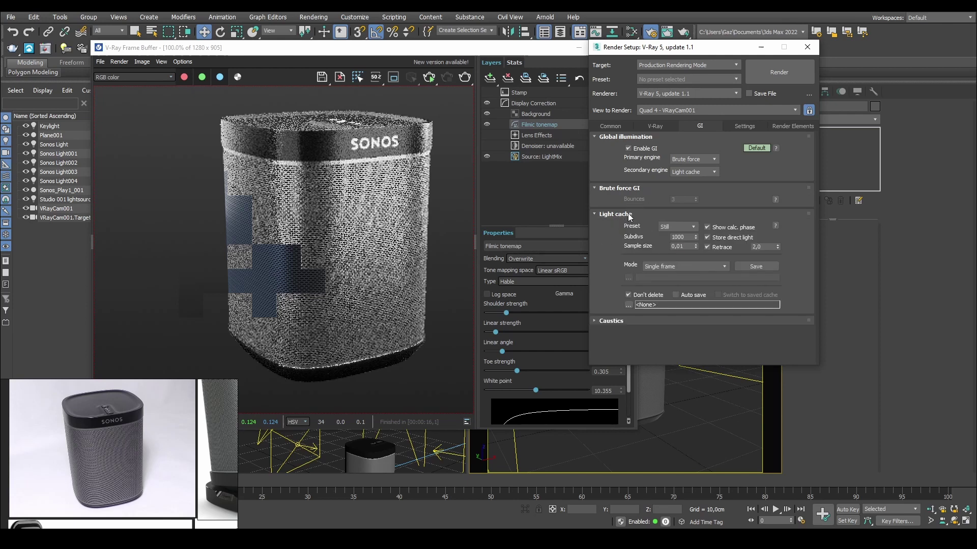
click(613, 214)
click(612, 189)
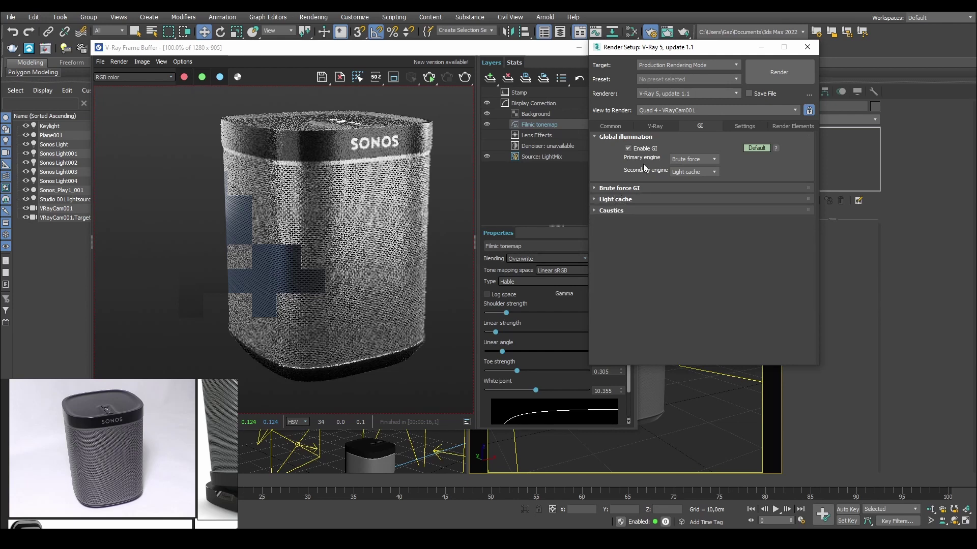
click(666, 124)
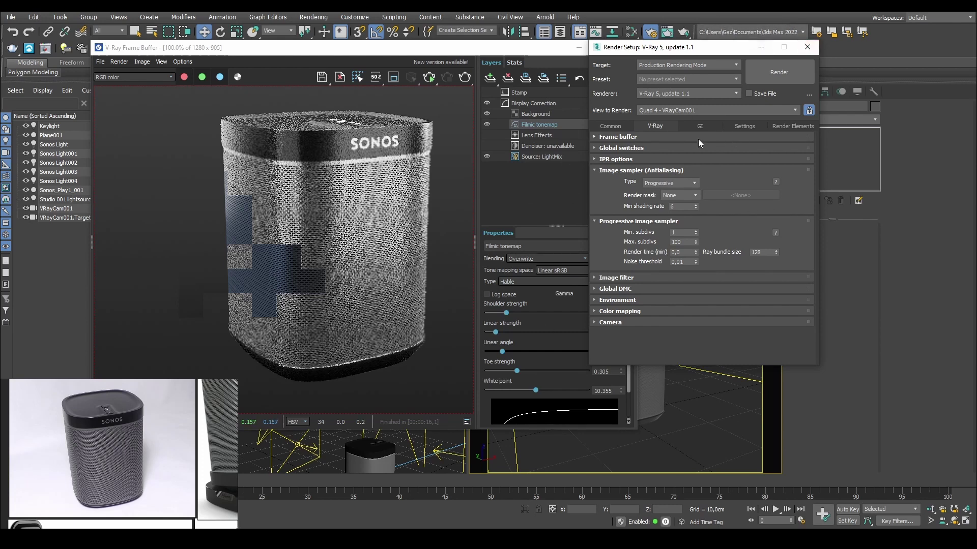
click(745, 126)
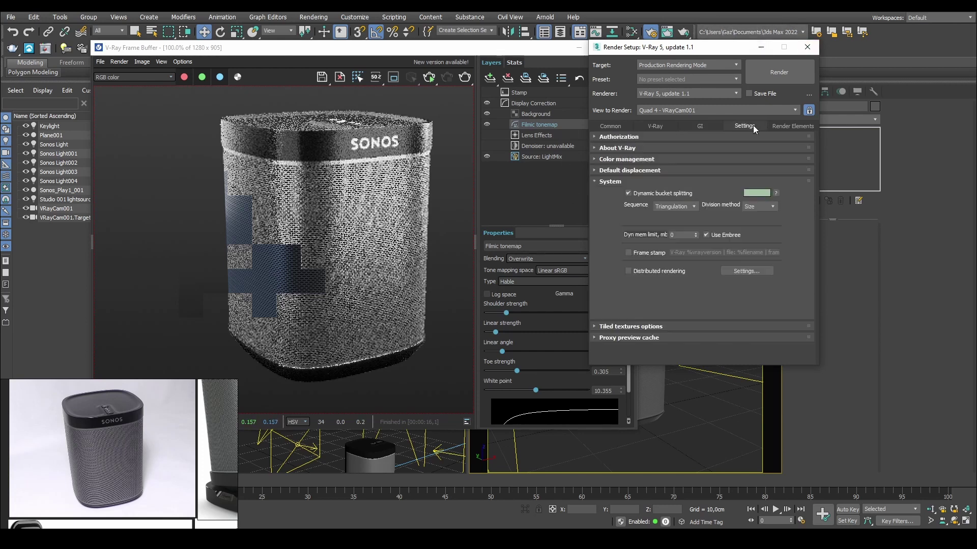
click(650, 125)
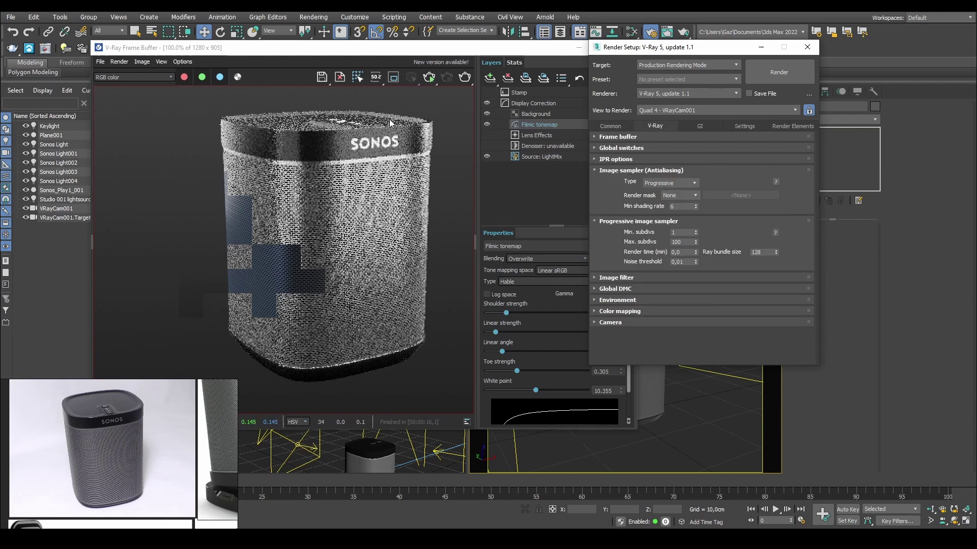